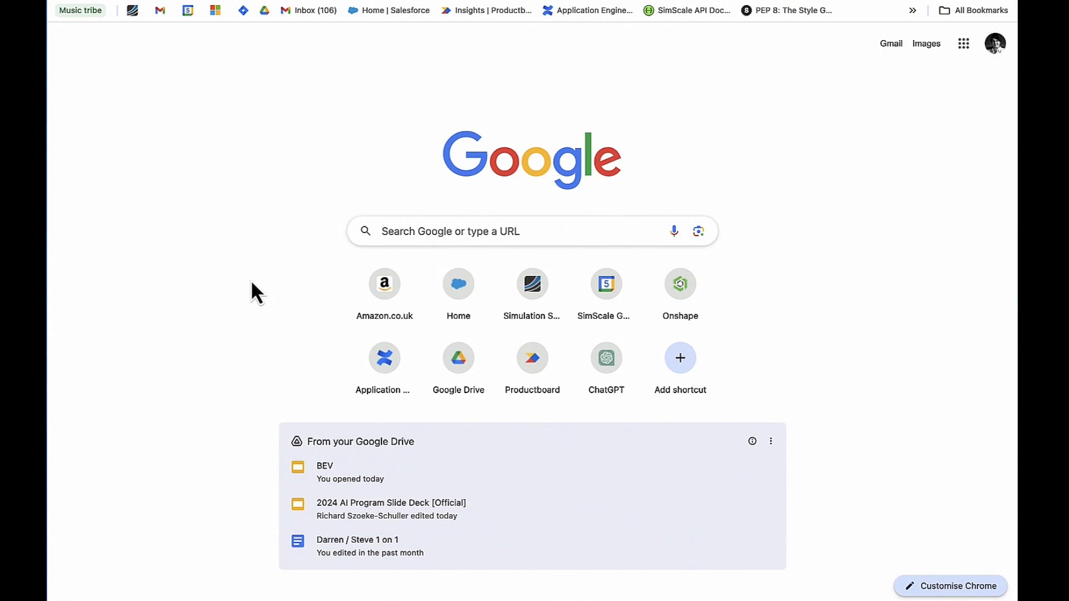
{"action": "left_click", "coordinate": [443, 232]}
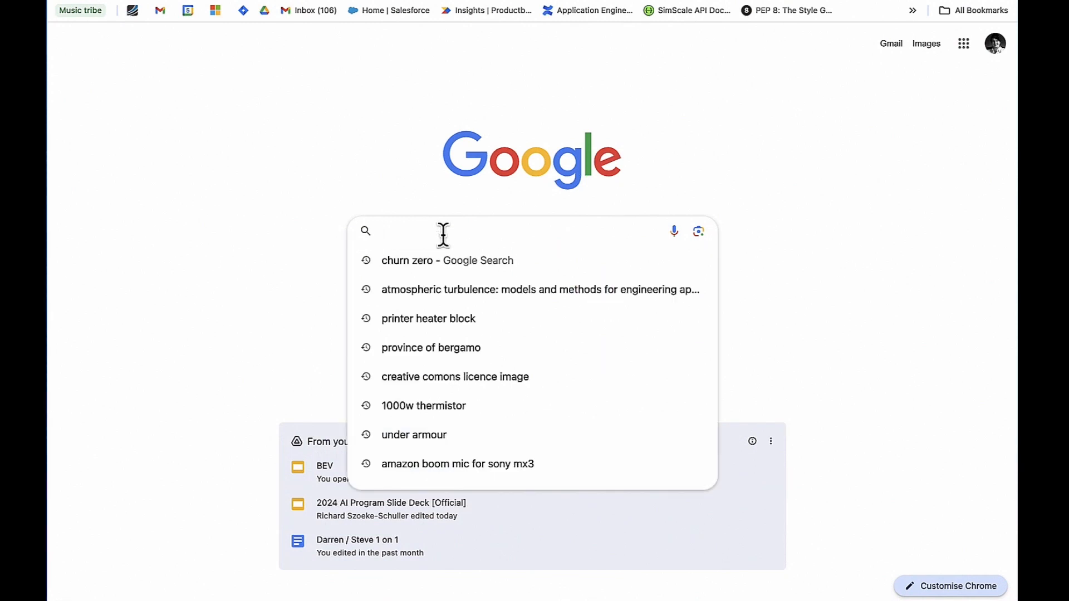
{"action": "type", "text": "https://www.simscale.com/"}
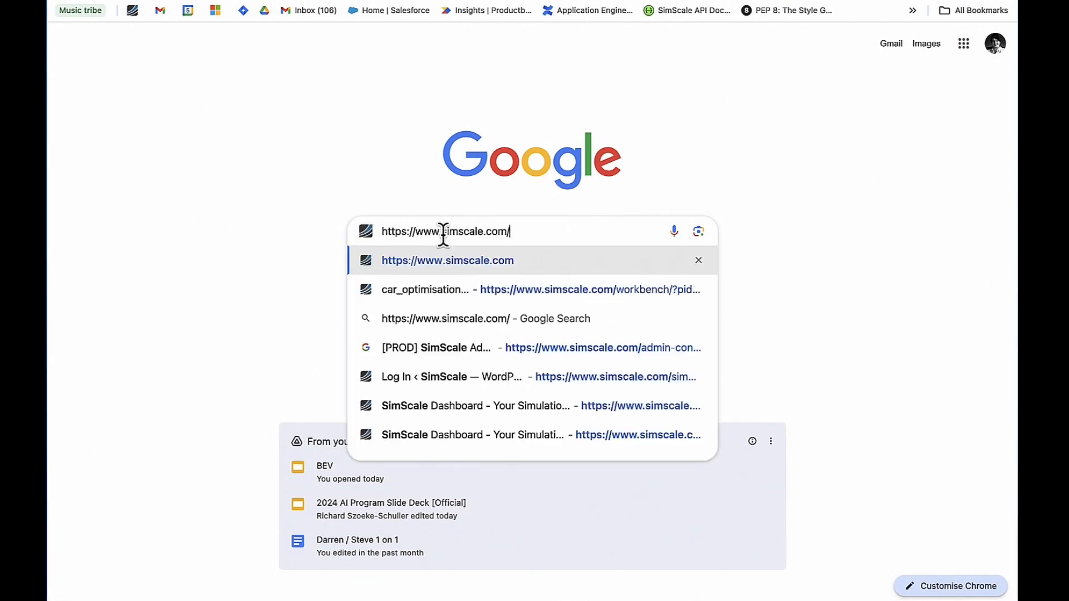
{"action": "key", "text": "Return"}
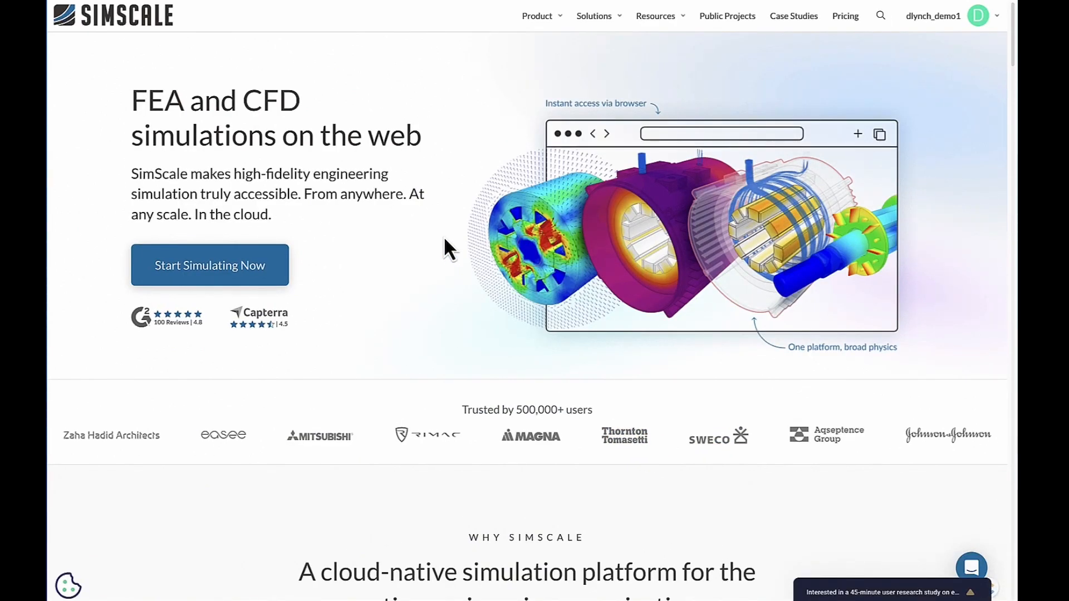
{"action": "scroll", "coordinate": [577, 357], "scroll_direction": "down", "scroll_amount": 4}
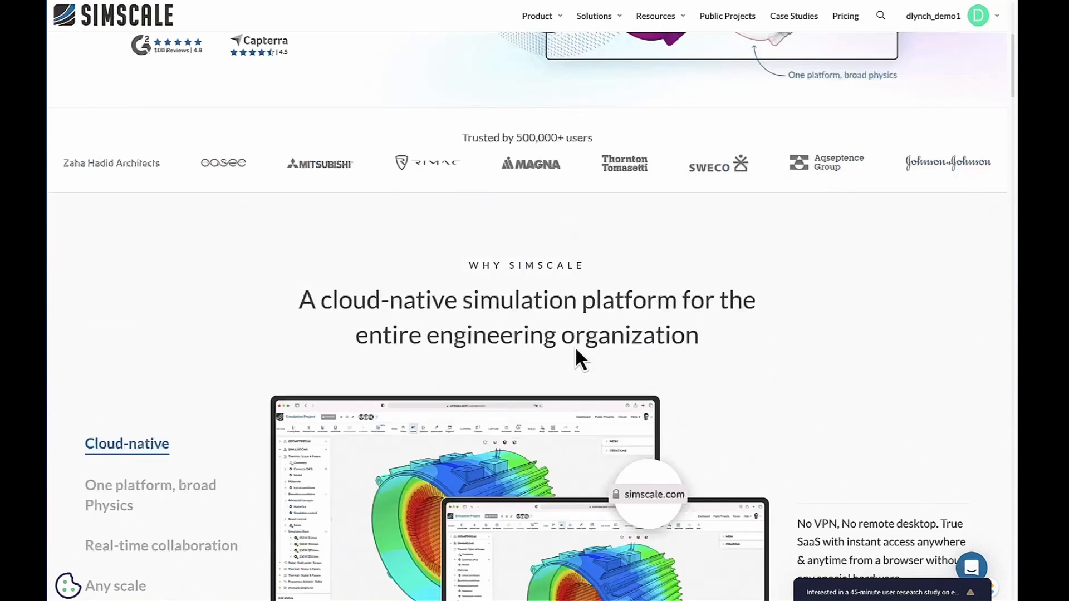
{"action": "scroll", "coordinate": [577, 358], "scroll_direction": "up", "scroll_amount": 4}
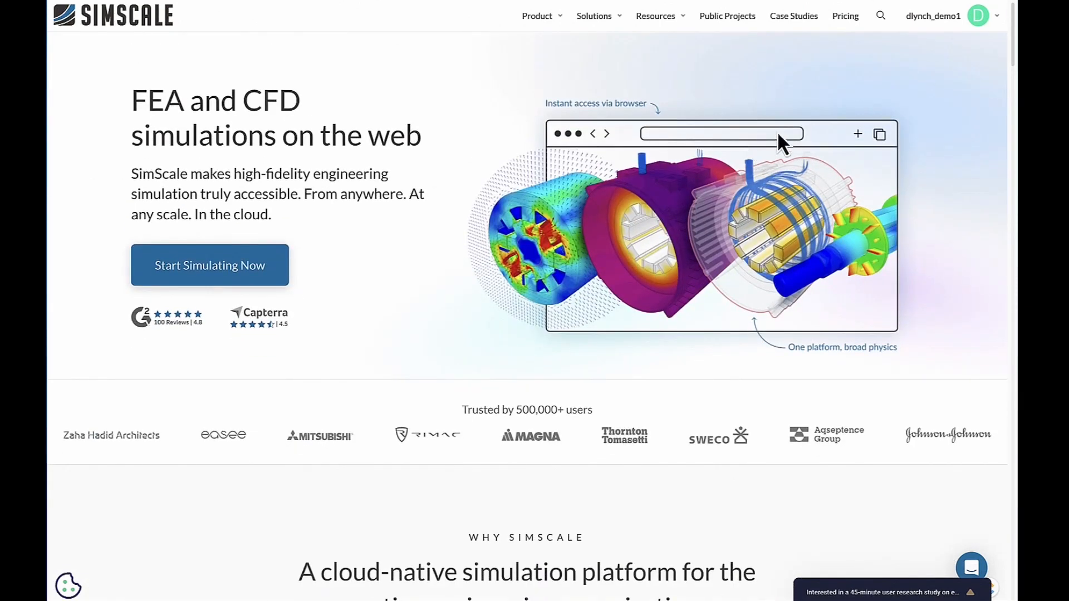
{"action": "mouse_move", "coordinate": [966, 35]}
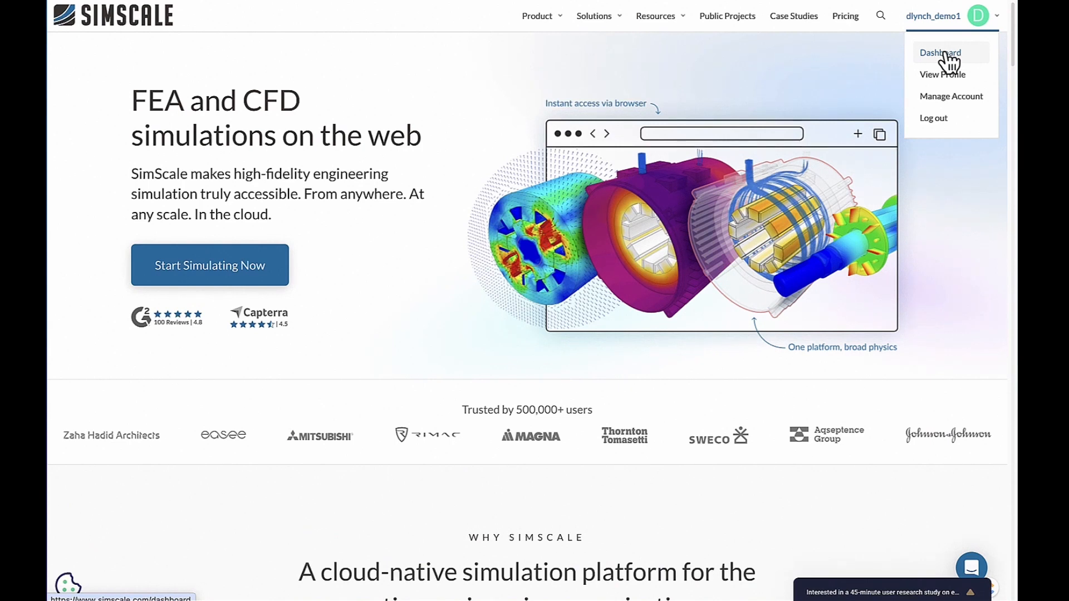
{"action": "left_click", "coordinate": [944, 54]}
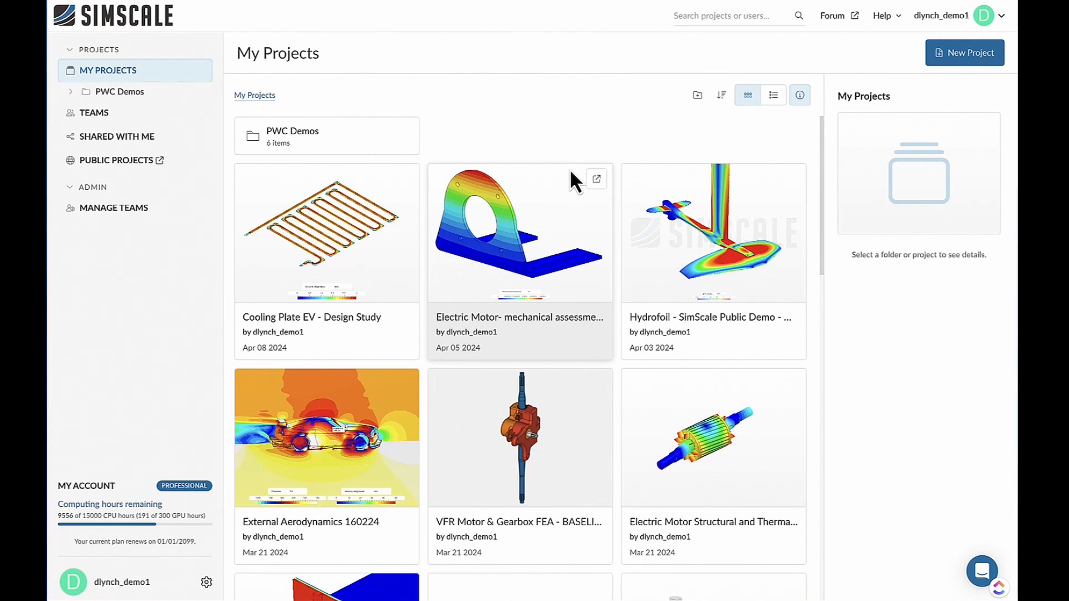
- Open the Cooling Plate EV - Design Study project and load the solution fields of the V1 - Conjugate Heat Transfer run
{"action": "double_click", "coordinate": [342, 235]}
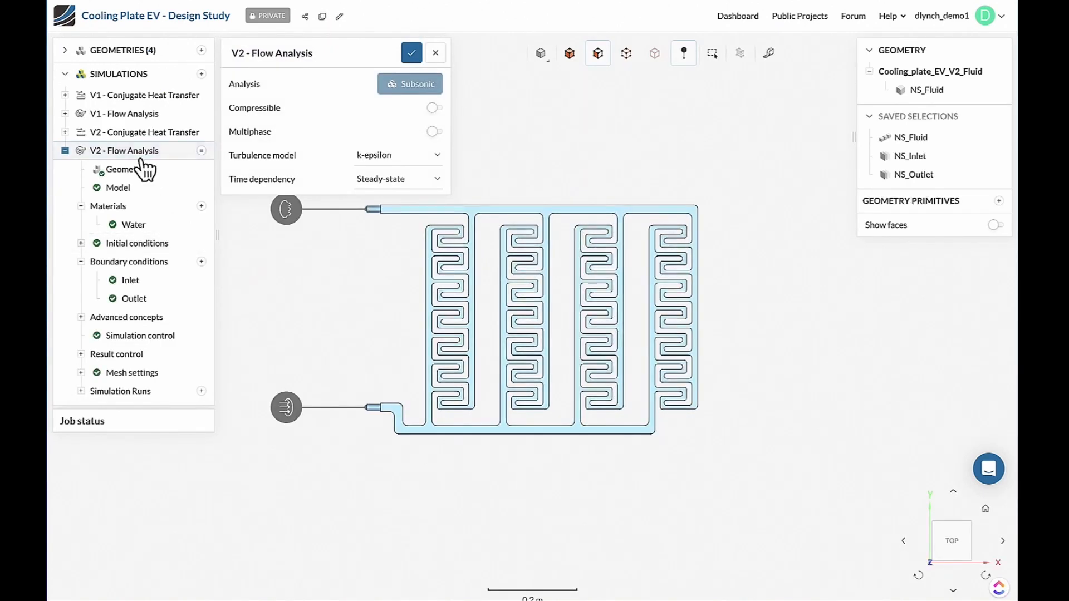
{"action": "left_click", "coordinate": [65, 151]}
{"action": "left_click", "coordinate": [65, 95]}
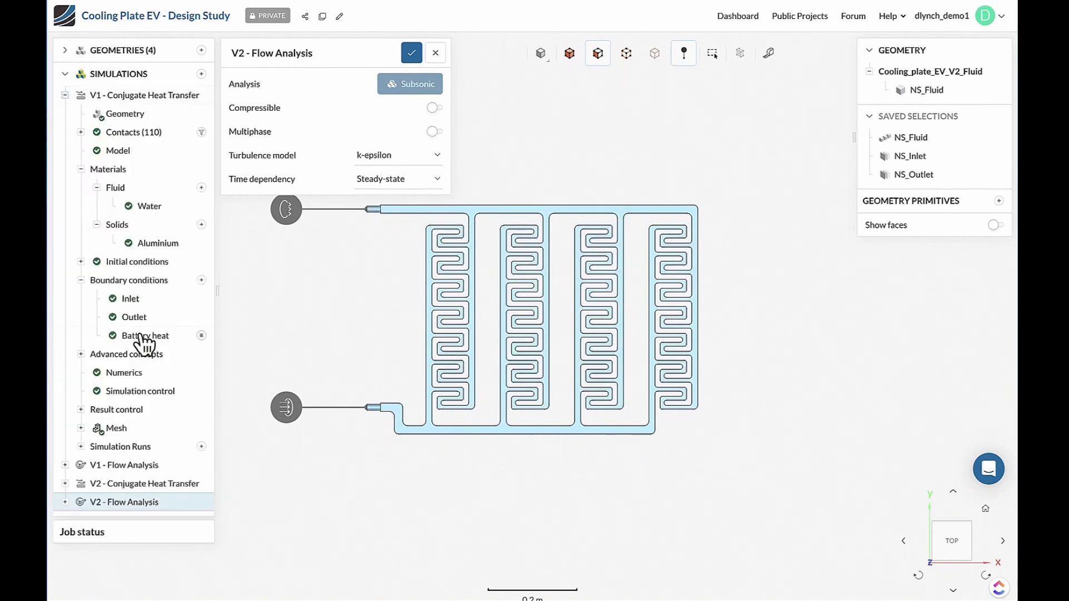
{"action": "left_click", "coordinate": [129, 446]}
{"action": "left_click", "coordinate": [138, 468]}
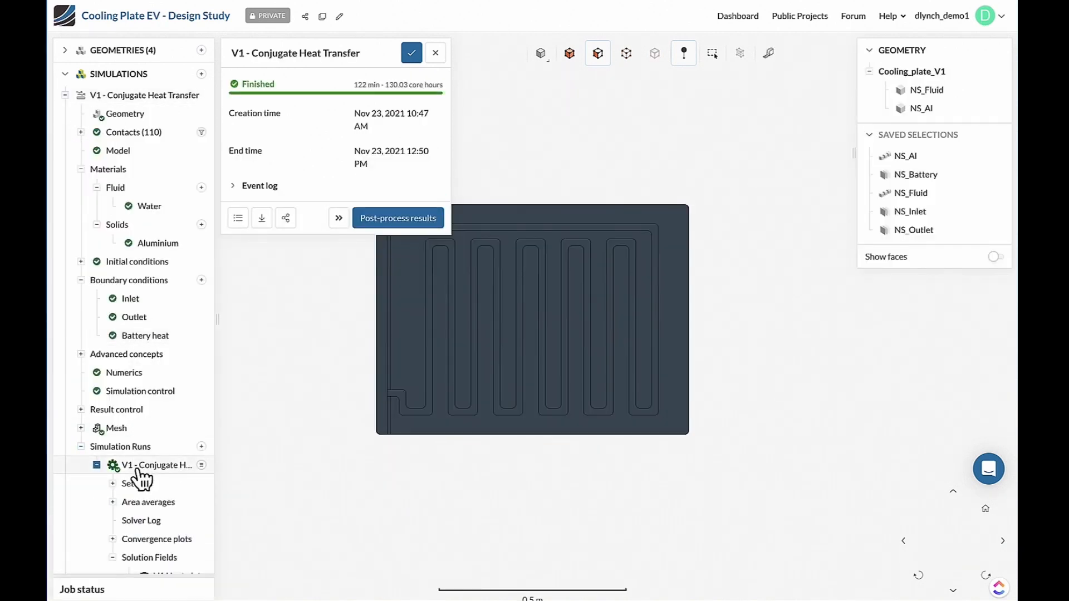
{"action": "scroll", "coordinate": [145, 479], "scroll_direction": "down", "scroll_amount": 1}
{"action": "left_click", "coordinate": [162, 489]}
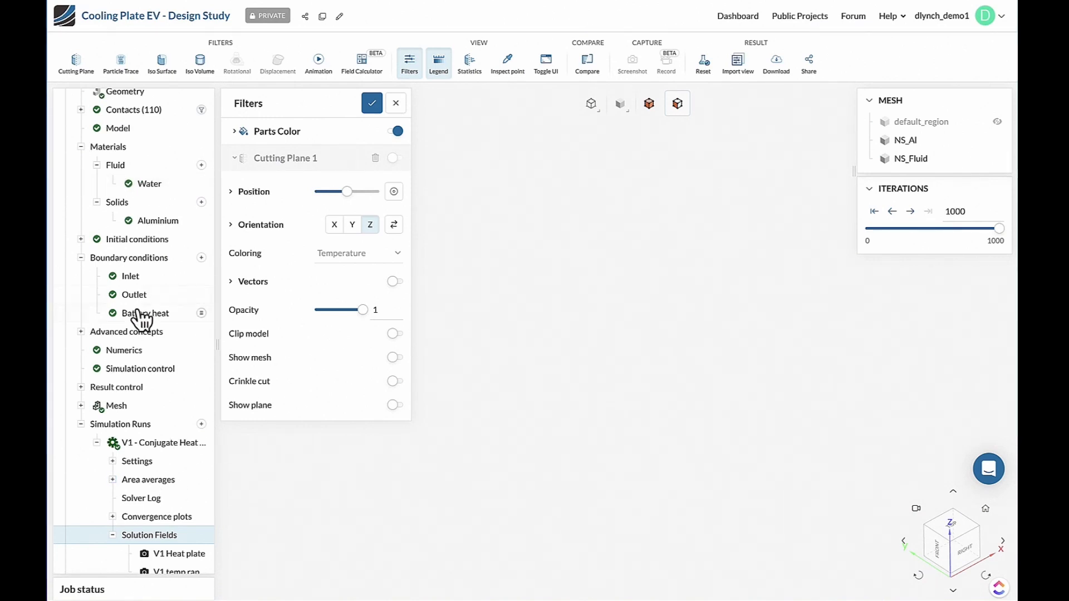
{"action": "scroll", "coordinate": [143, 312], "scroll_direction": "up", "scroll_amount": 2}
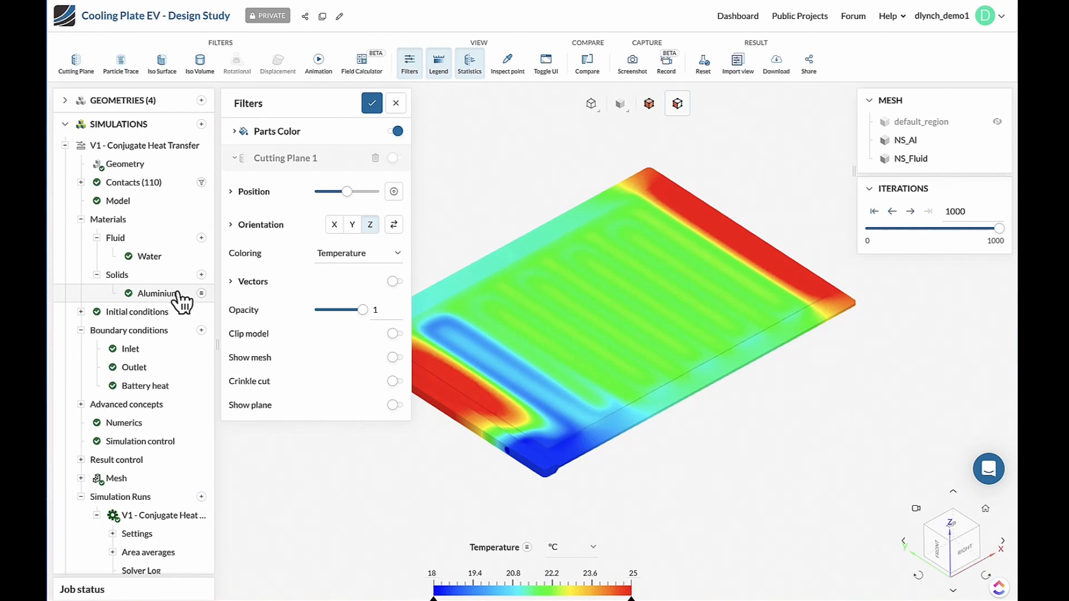
- View the support chat and its help resources, and close them
{"action": "left_click", "coordinate": [989, 469]}
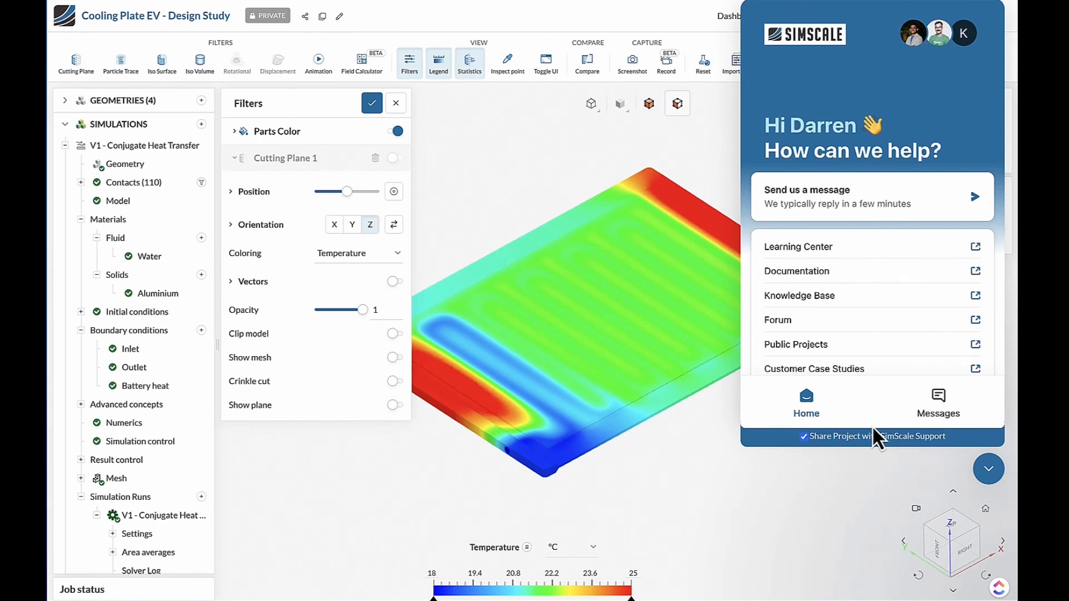
{"action": "left_click", "coordinate": [988, 469]}
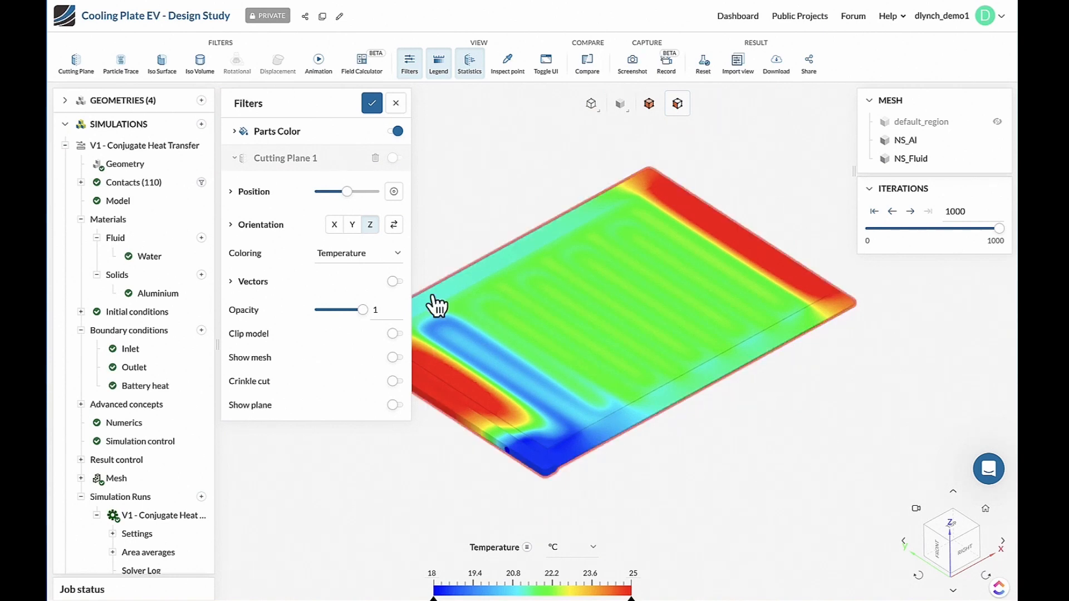
- Collapse the Cutting Plane 1 filter and show the temperature statistics for the surface of the NS_Al plate
{"action": "left_click", "coordinate": [287, 159]}
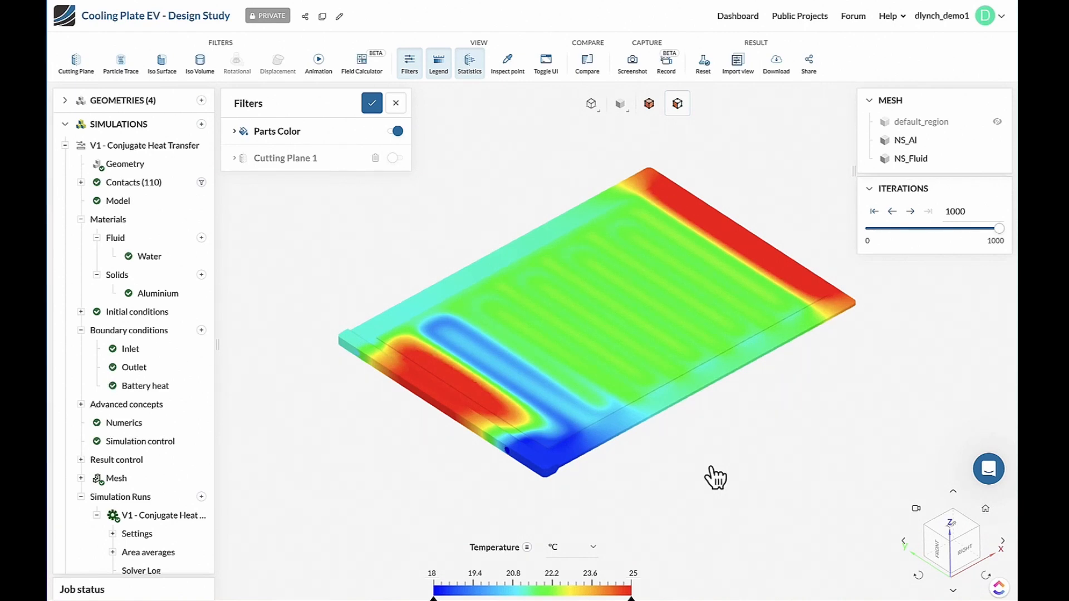
{"action": "scroll", "coordinate": [367, 475], "scroll_direction": "down", "scroll_amount": 1}
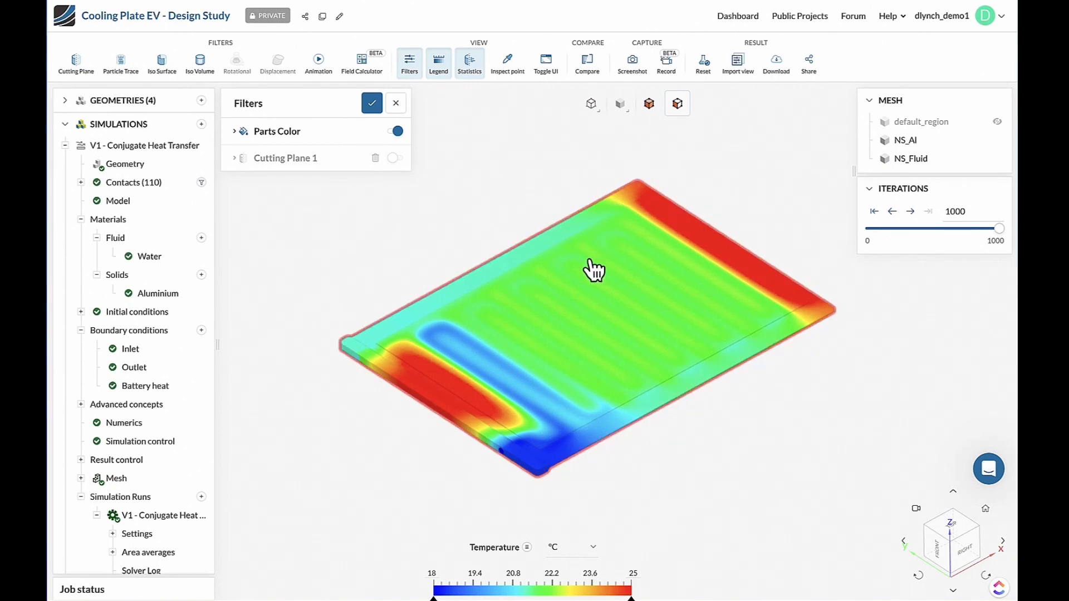
{"action": "scroll", "coordinate": [299, 317], "scroll_direction": "down", "scroll_amount": 5}
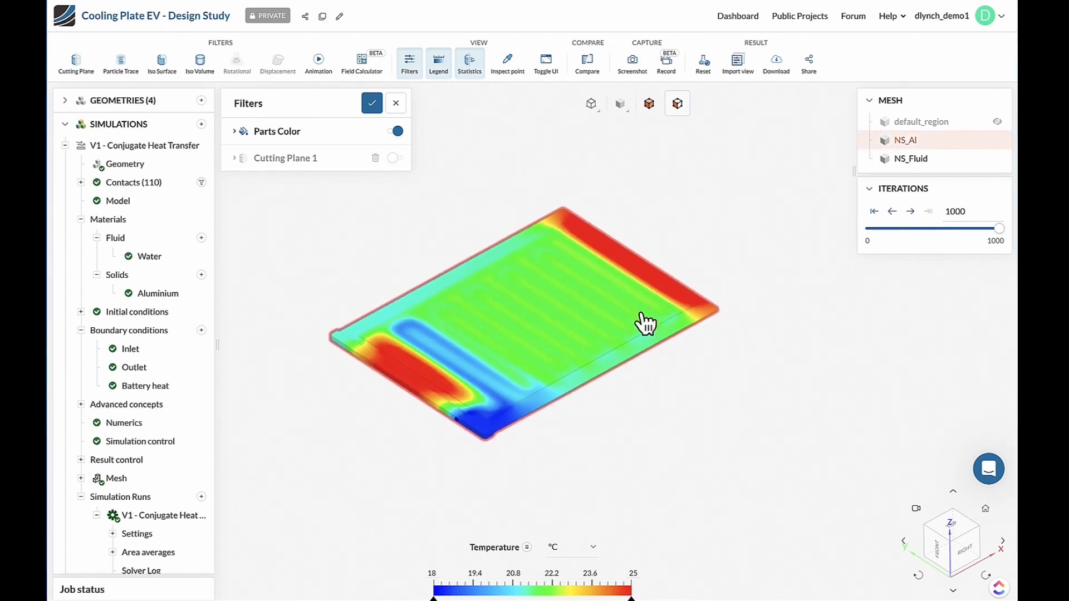
{"action": "left_click_drag", "start_coordinate": [645, 323], "coordinate": [759, 292]}
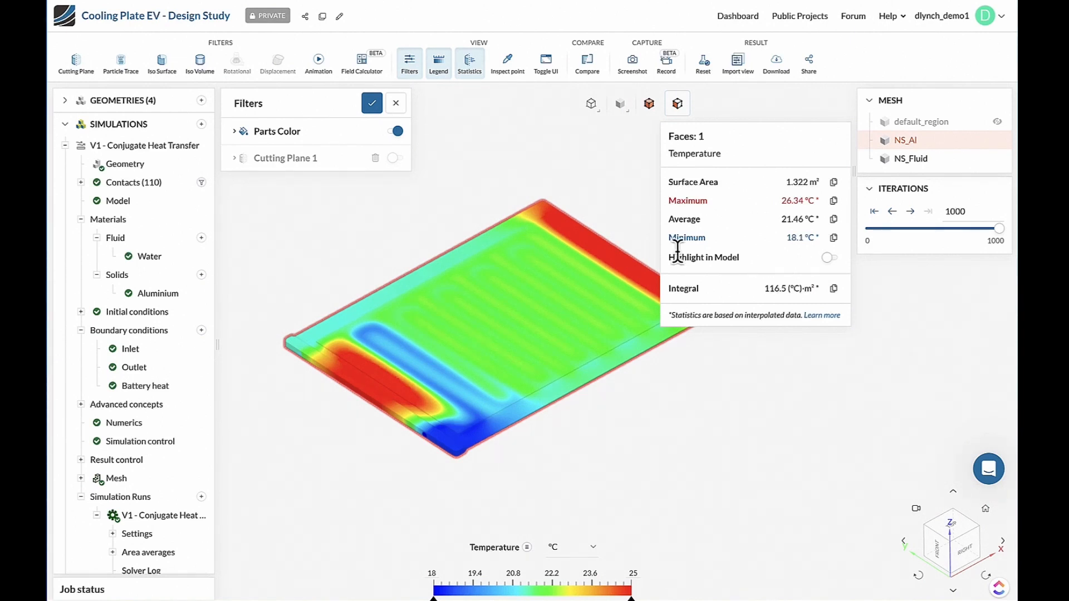
- Colour the results by Pressure, inspect the pressure at the port on the plate's front edge, and turn off point inspection and statistics
{"action": "left_click", "coordinate": [507, 63]}
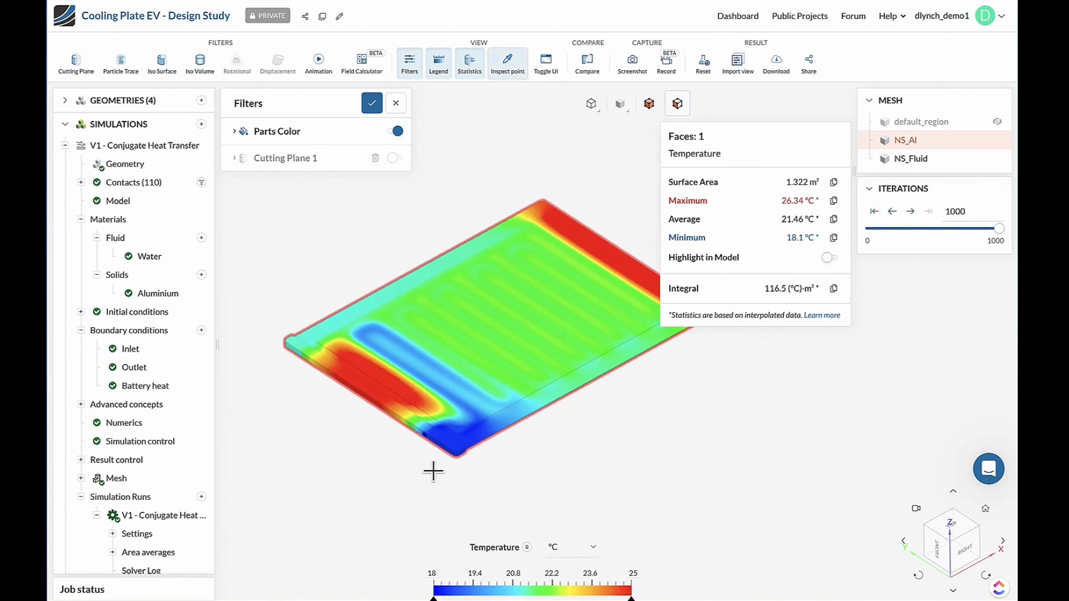
{"action": "left_click", "coordinate": [490, 548]}
{"action": "left_click", "coordinate": [526, 516]}
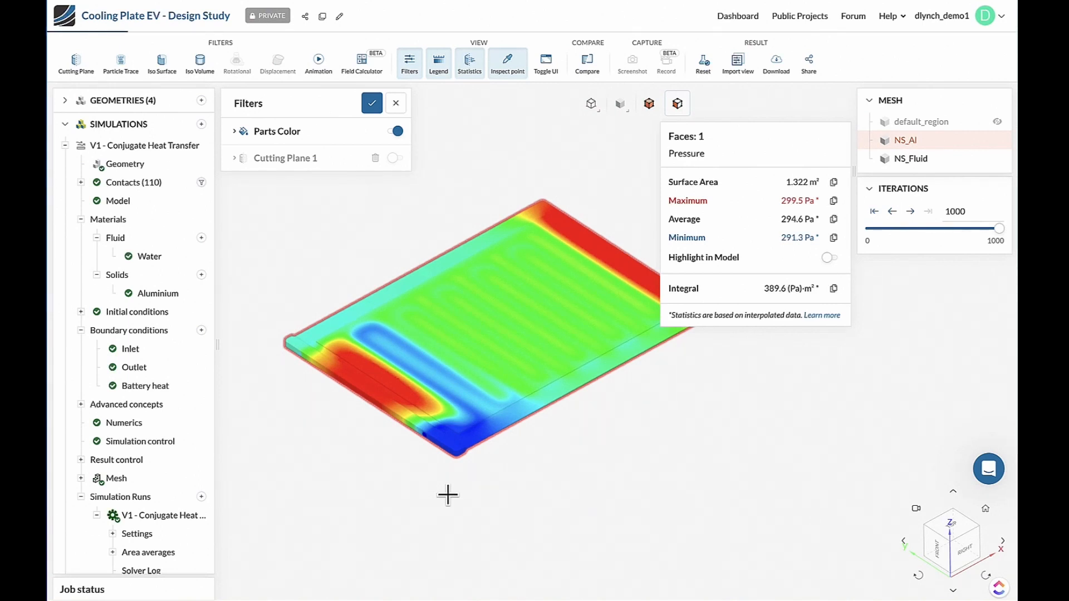
{"action": "scroll", "coordinate": [171, 504], "scroll_direction": "down", "scroll_amount": 5}
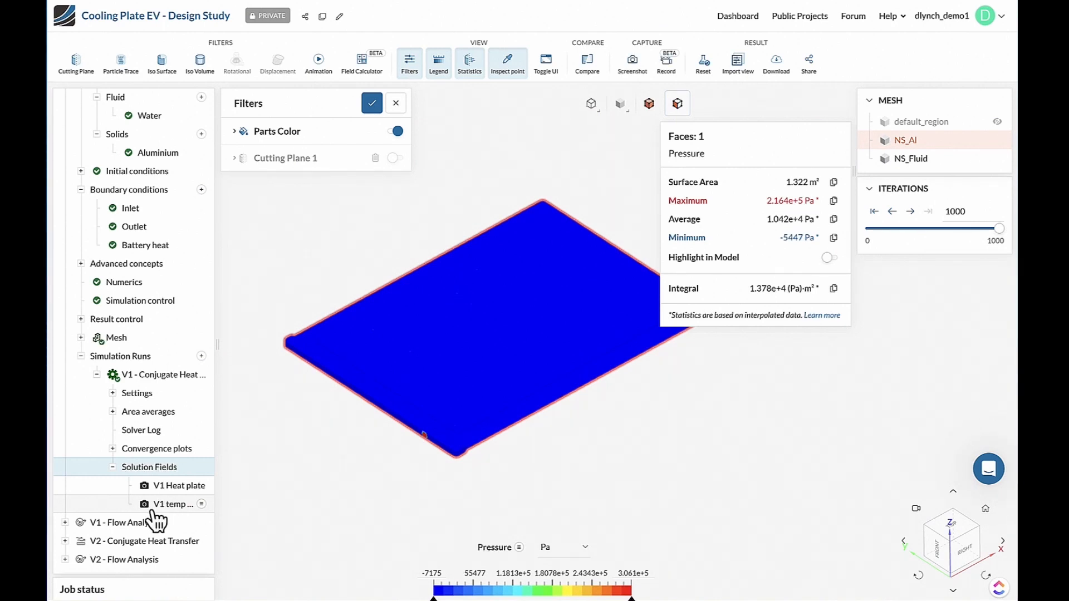
{"action": "left_click", "coordinate": [424, 436]}
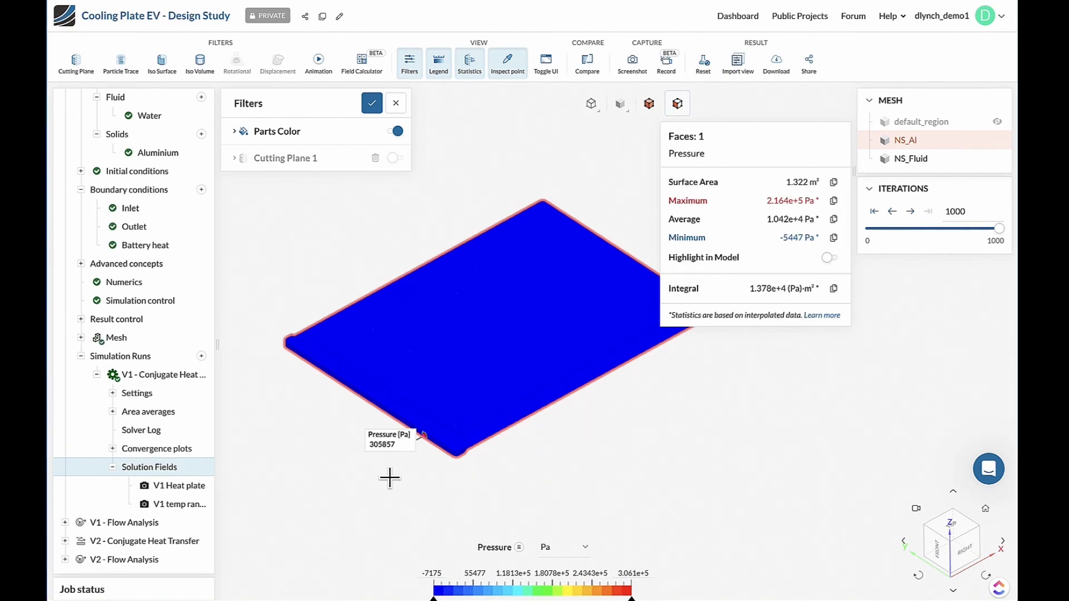
{"action": "left_click", "coordinate": [507, 63]}
{"action": "left_click", "coordinate": [469, 63]}
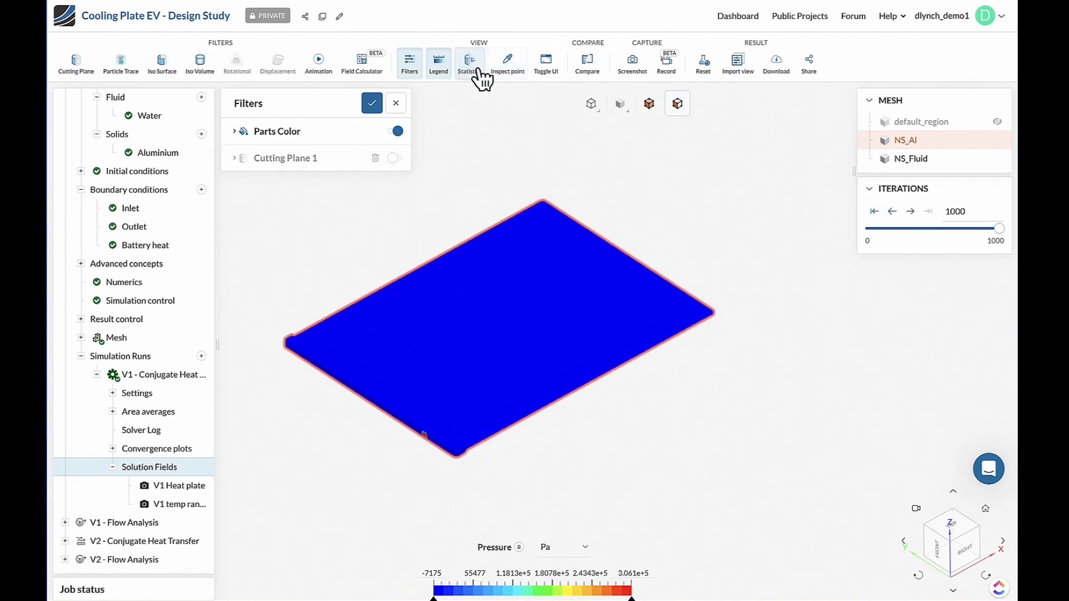
- List the project's geometries and review the geometry import sources and supported CAD formats without importing anything
{"action": "scroll", "coordinate": [166, 227], "scroll_direction": "up", "scroll_amount": 3}
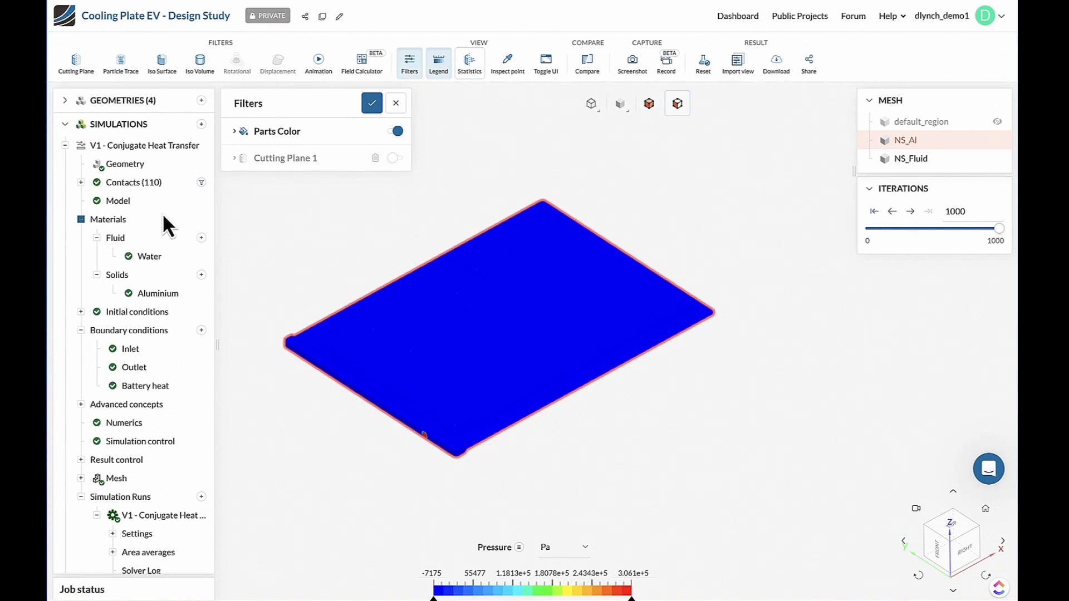
{"action": "left_click", "coordinate": [67, 101]}
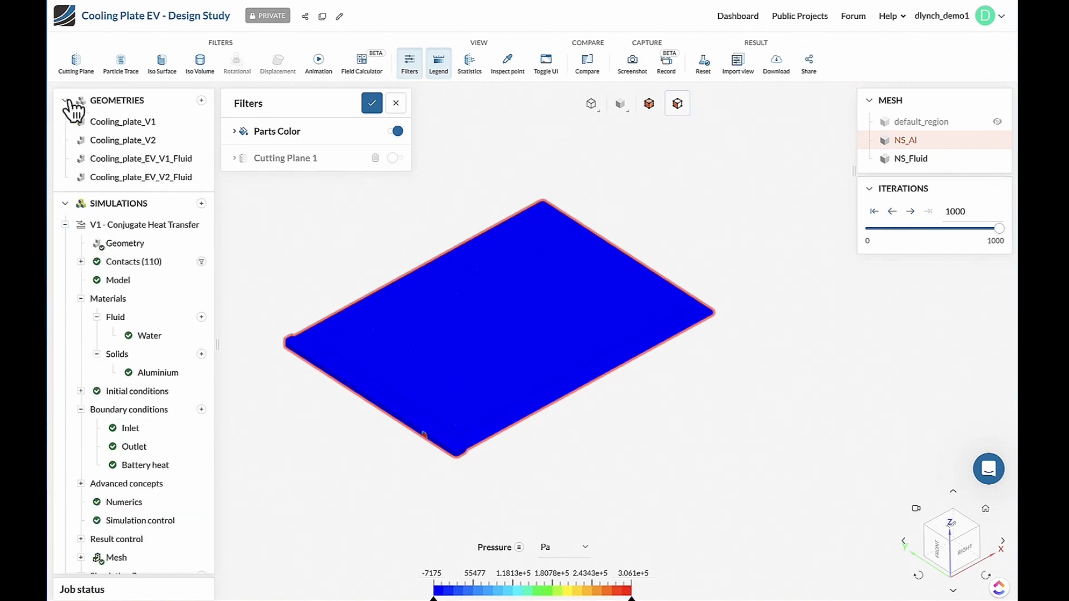
{"action": "left_click", "coordinate": [201, 100]}
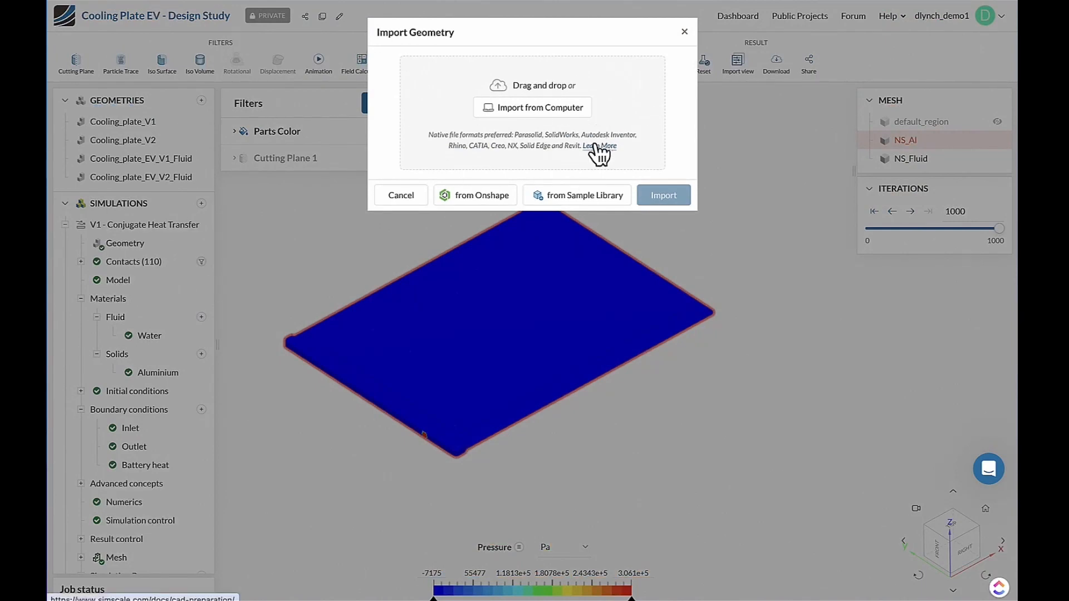
{"action": "left_click", "coordinate": [684, 31]}
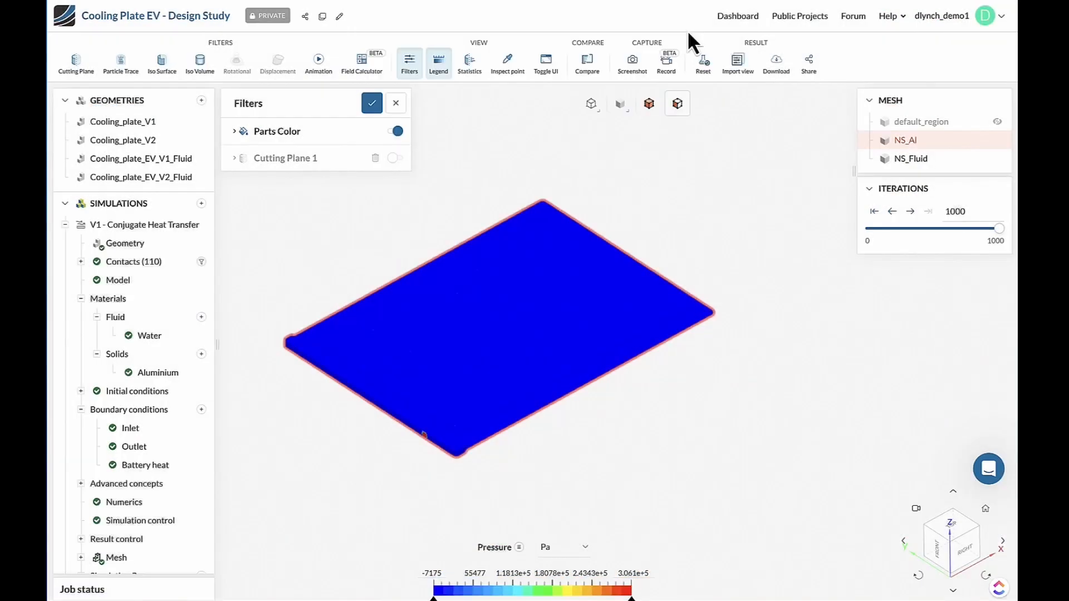
- Open the Cooling_plate_V1 geometry and display it as translucent surfaces with visible internal channel edges
{"action": "left_click", "coordinate": [133, 124]}
{"action": "left_click_drag", "start_coordinate": [446, 518], "coordinate": [573, 262]}
{"action": "left_click", "coordinate": [541, 52]}
{"action": "left_click", "coordinate": [542, 134]}
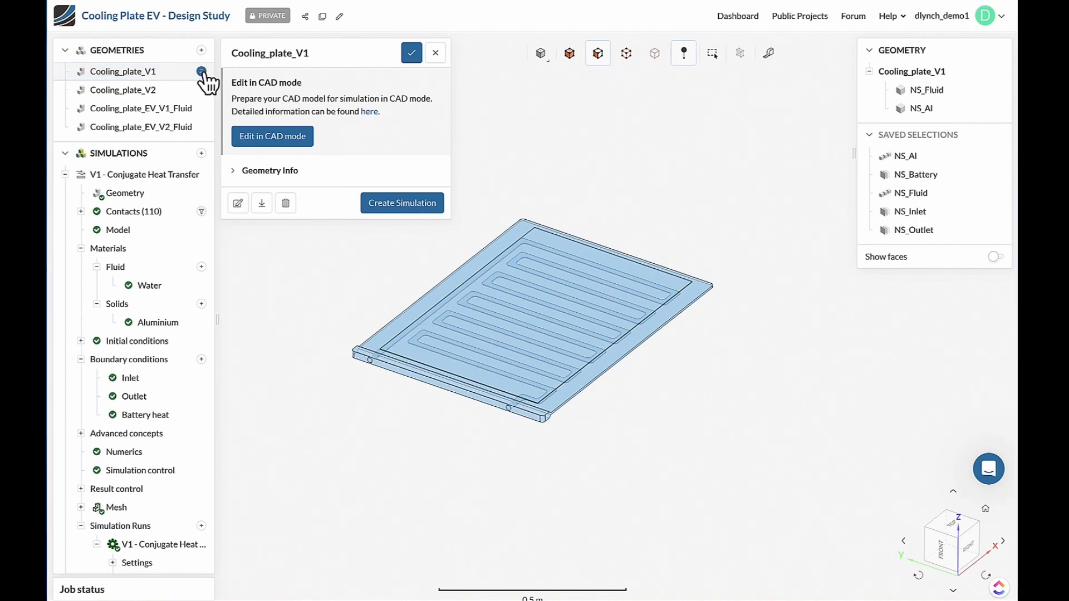
- Create a Conjugate Heat Transfer v2.0 simulation from the Cooling_plate_V1 geometry
{"action": "left_click", "coordinate": [202, 72]}
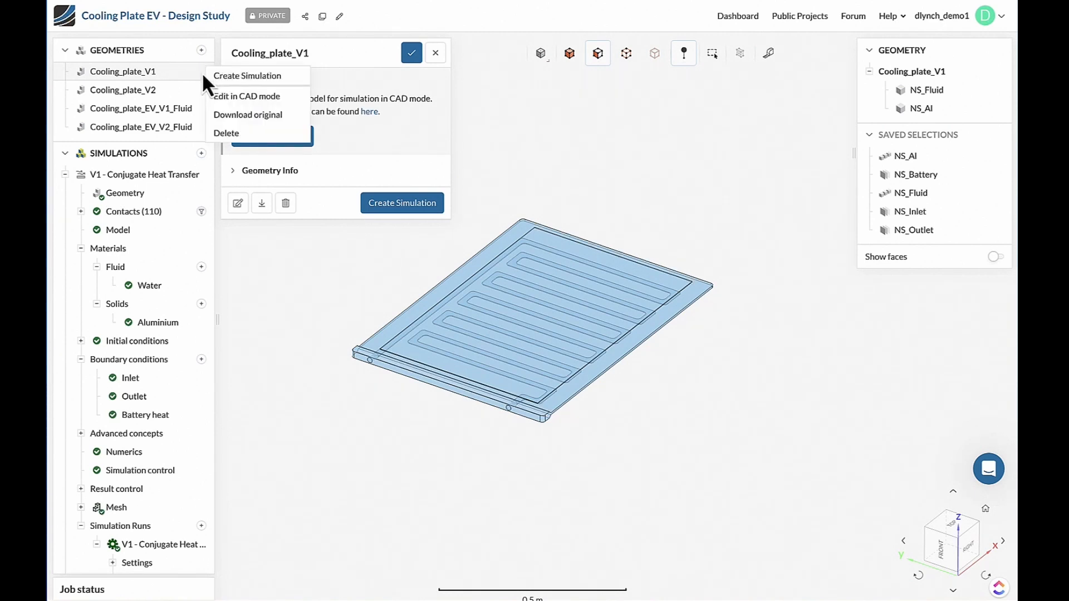
{"action": "left_click", "coordinate": [245, 77]}
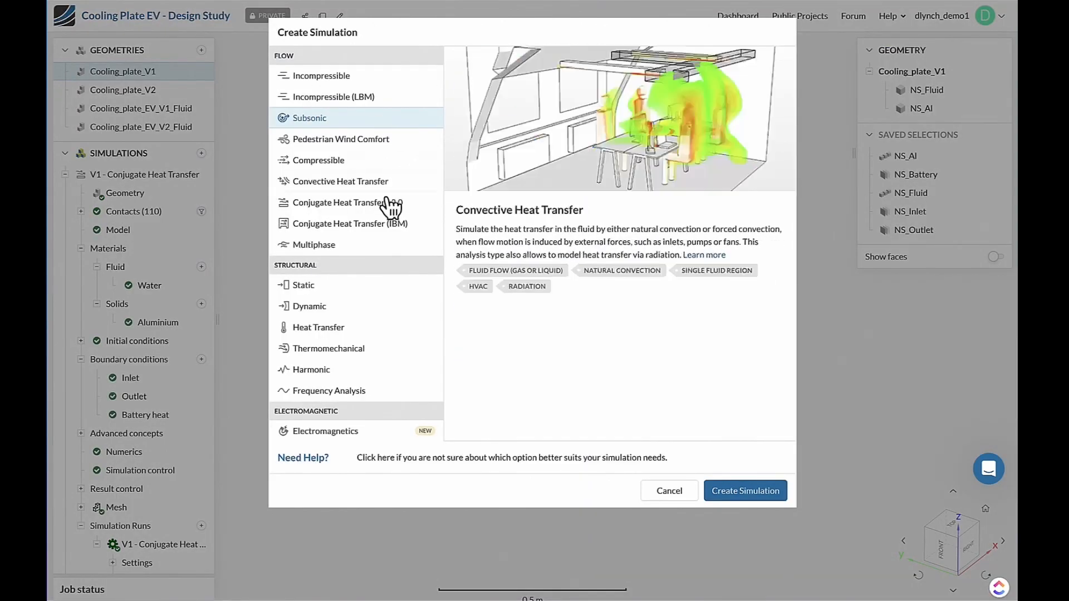
{"action": "left_click", "coordinate": [385, 203]}
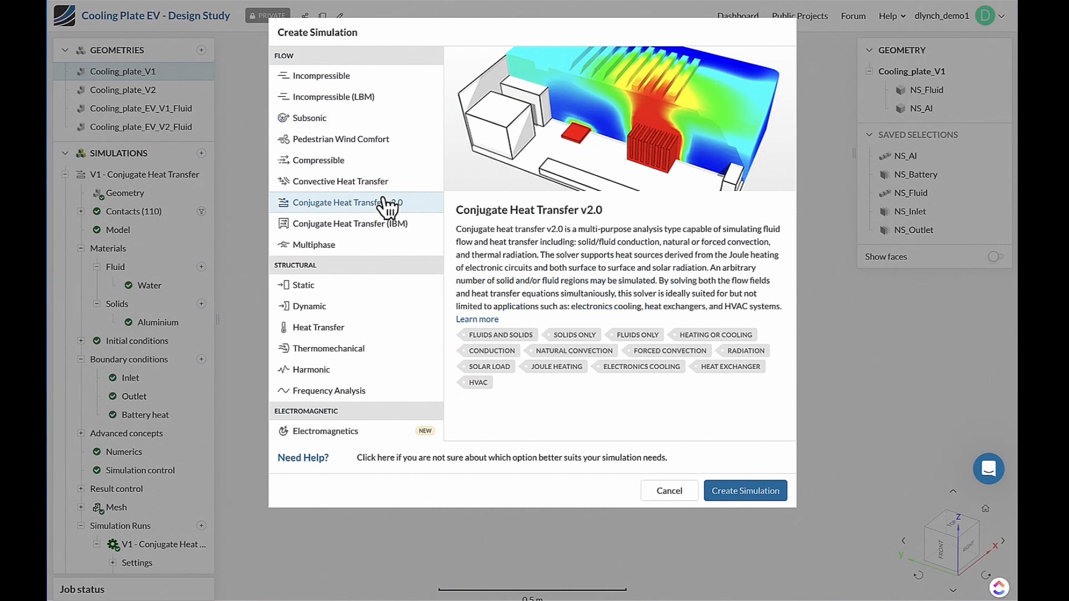
{"action": "left_click", "coordinate": [775, 495]}
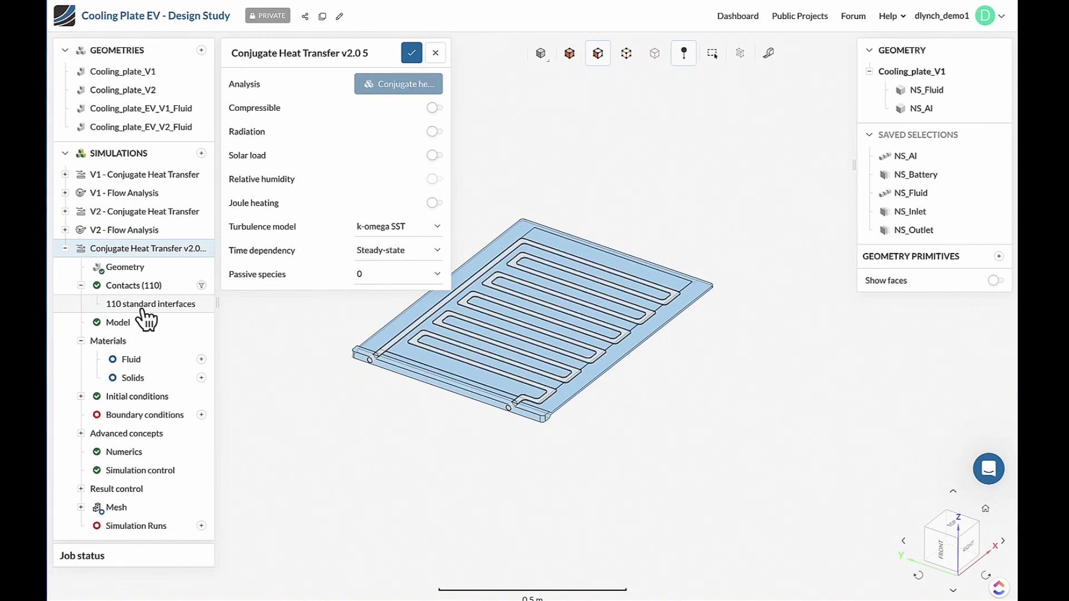
- Add Water as the fluid material and assign it to the NS_Fluid volume
{"action": "left_click", "coordinate": [189, 360]}
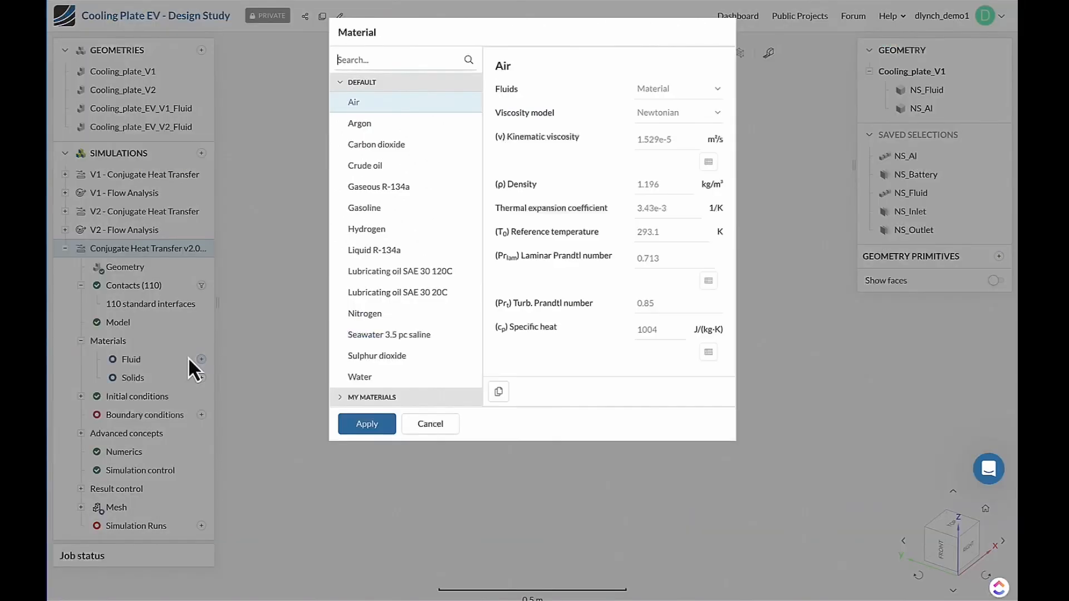
{"action": "left_click", "coordinate": [372, 377]}
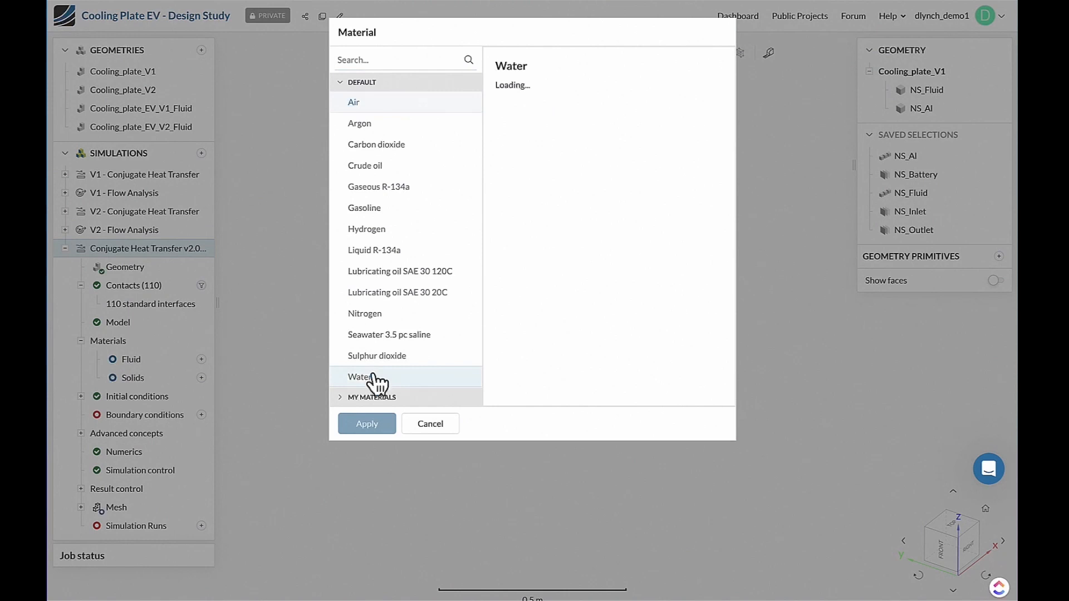
{"action": "left_click", "coordinate": [368, 424]}
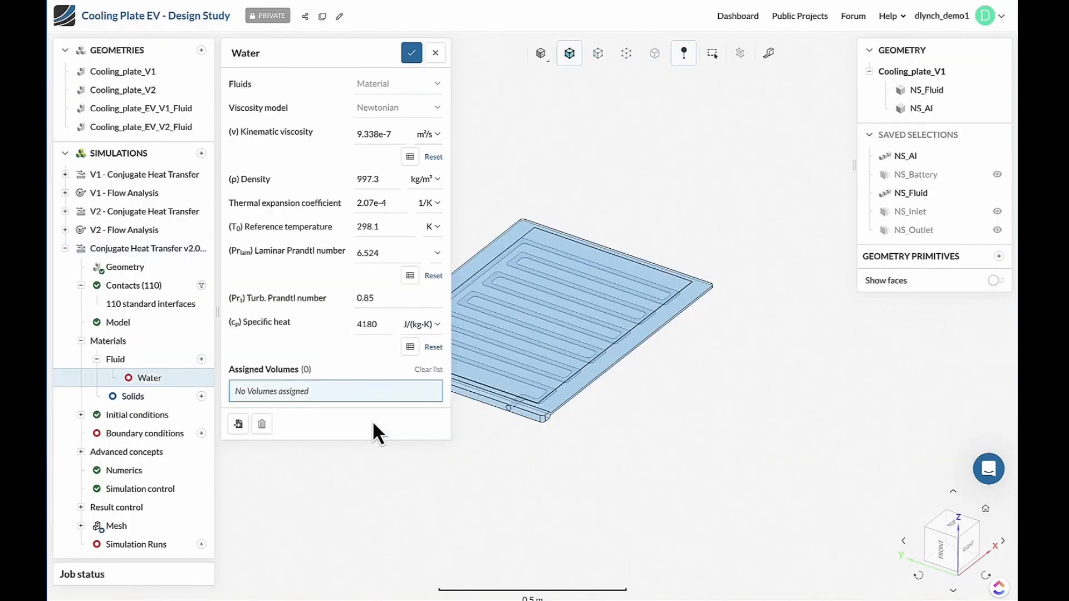
{"action": "left_click", "coordinate": [510, 410]}
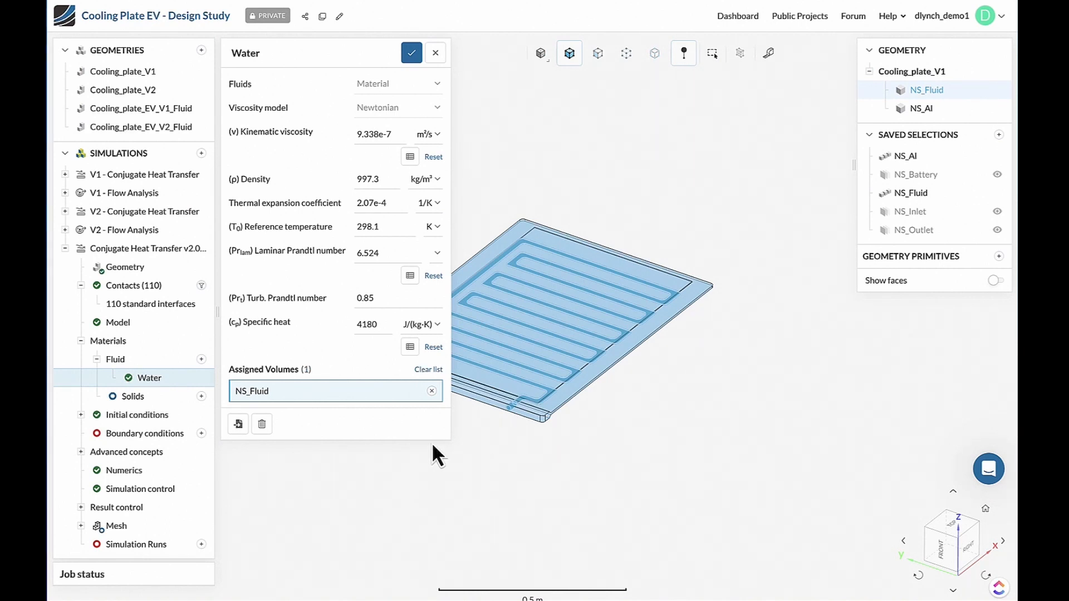
{"action": "left_click", "coordinate": [411, 55]}
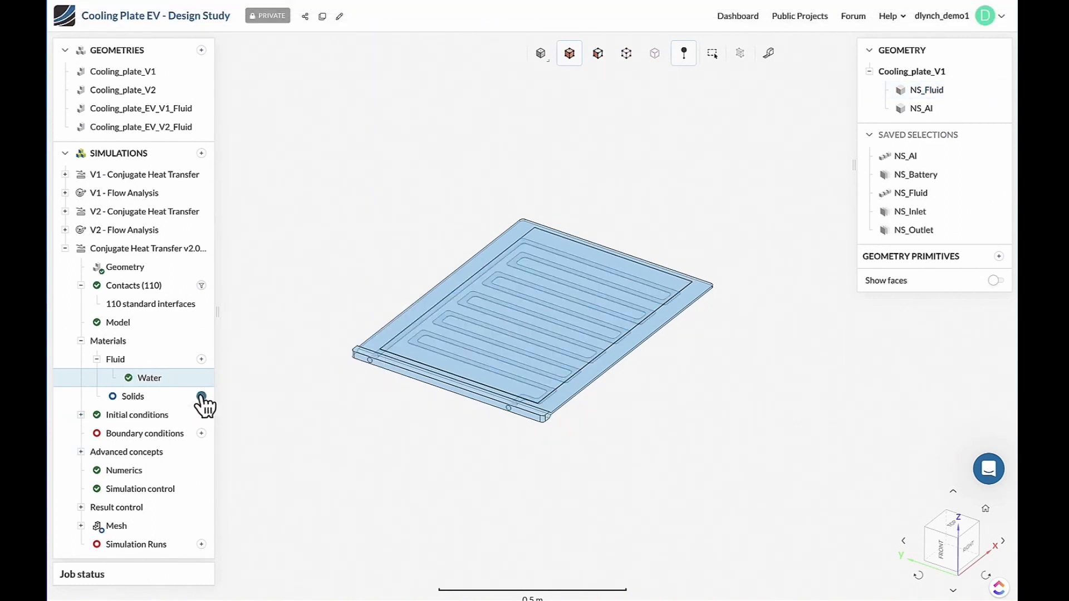
- Add Aluminium as the solid material and assign it to the plate's NS_Al volume
{"action": "left_click", "coordinate": [201, 396]}
{"action": "scroll", "coordinate": [365, 303], "scroll_direction": "down", "scroll_amount": 3}
{"action": "scroll", "coordinate": [365, 303], "scroll_direction": "down", "scroll_amount": 2}
{"action": "scroll", "coordinate": [365, 302], "scroll_direction": "up", "scroll_amount": 5}
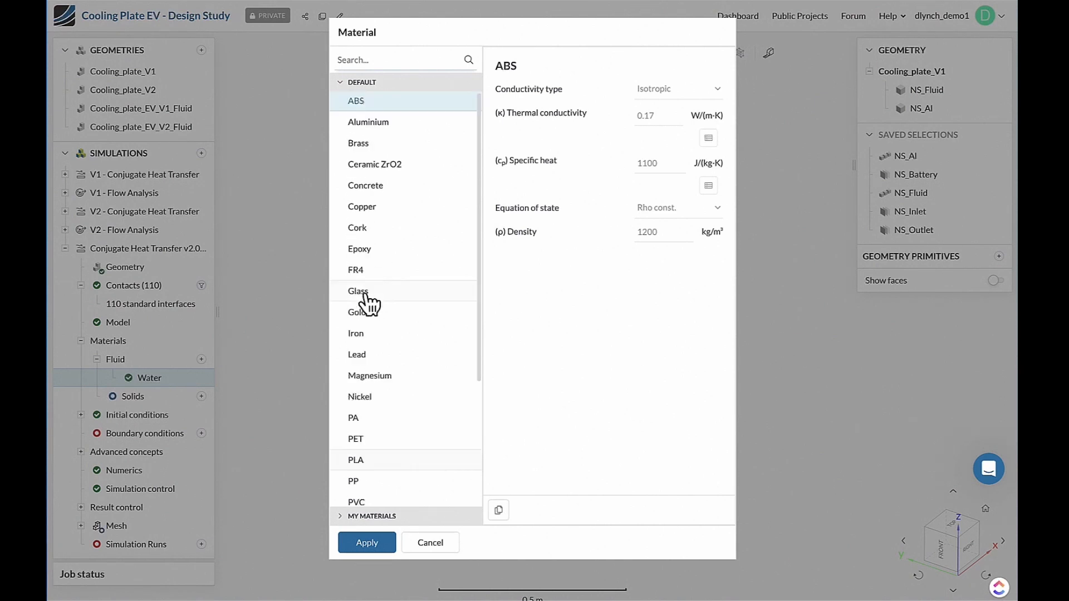
{"action": "left_click", "coordinate": [375, 122]}
{"action": "left_click", "coordinate": [374, 542]}
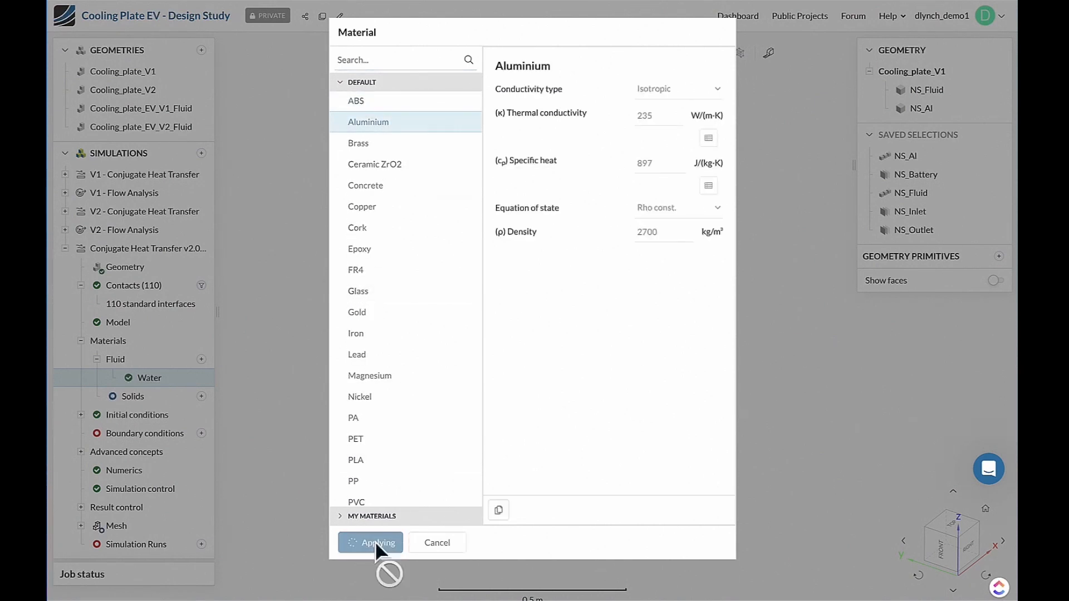
{"action": "left_click", "coordinate": [412, 54]}
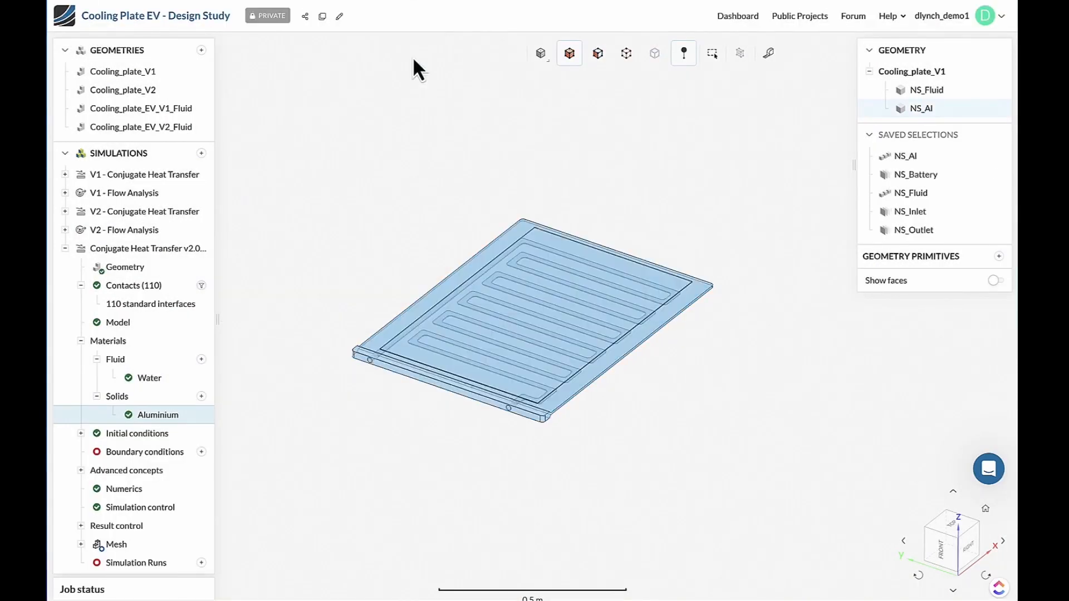
- Add a velocity inlet boundary condition defined by flow rate, with a mass flow of 0.03 kg/s
{"action": "left_click", "coordinate": [202, 452]}
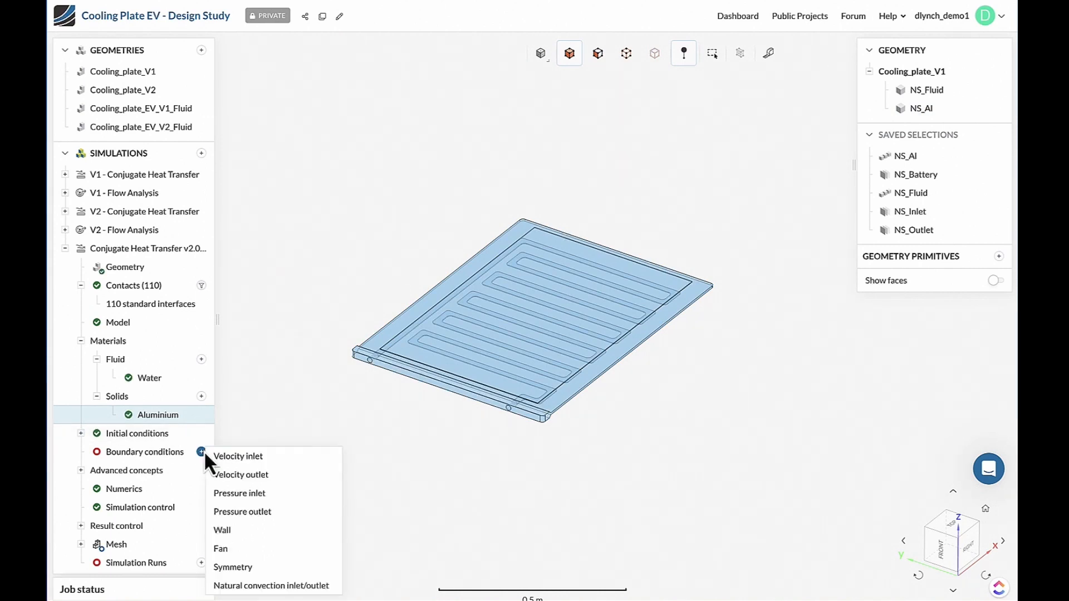
{"action": "left_click", "coordinate": [237, 456]}
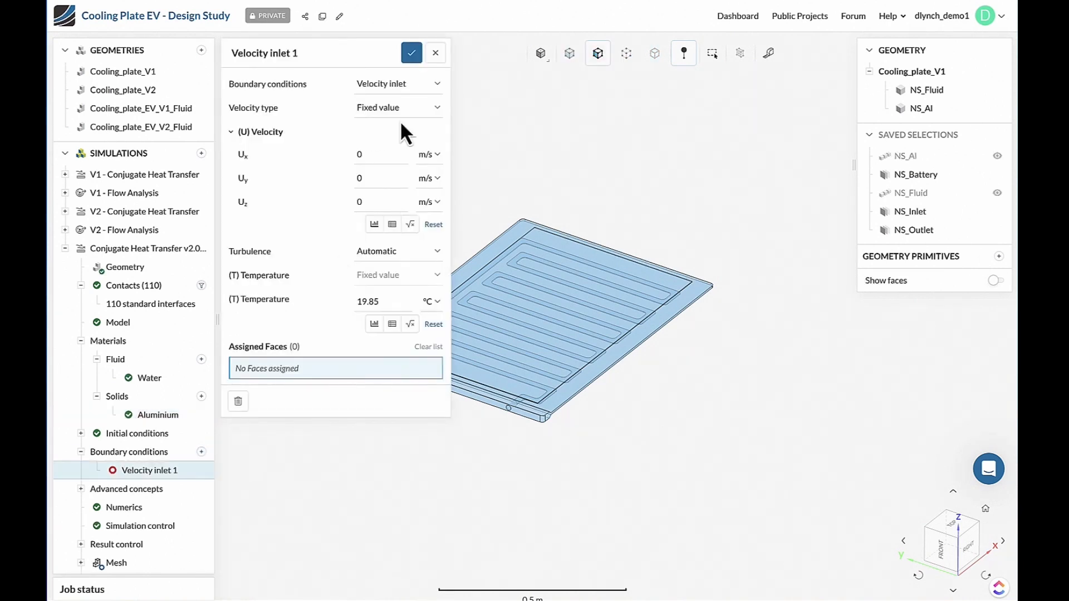
{"action": "left_click", "coordinate": [399, 114]}
{"action": "left_click", "coordinate": [401, 139]}
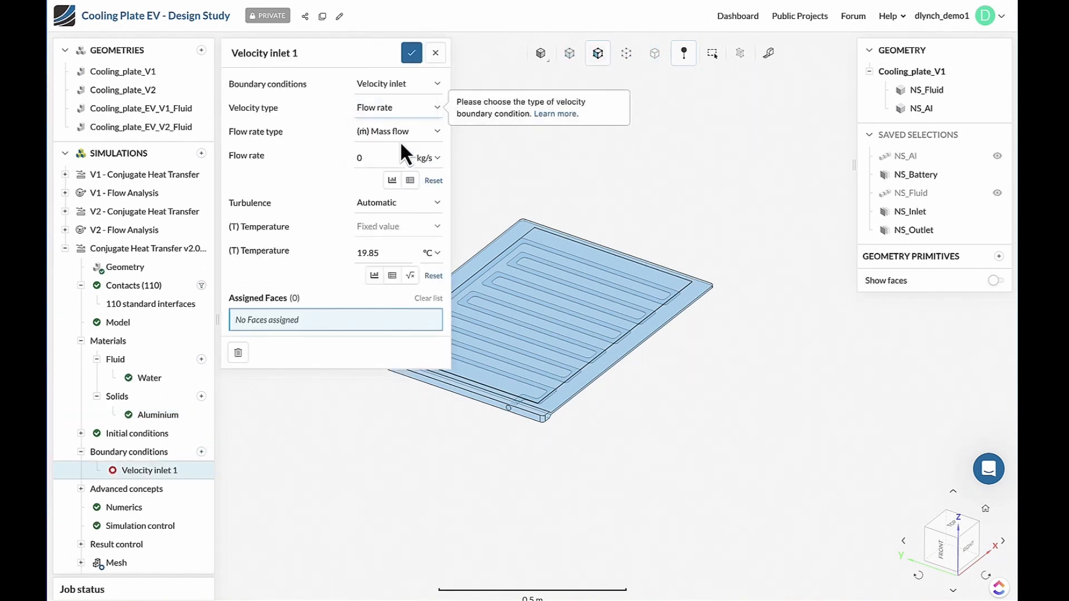
{"action": "left_click", "coordinate": [386, 154]}
{"action": "type", "text": "0.03"}
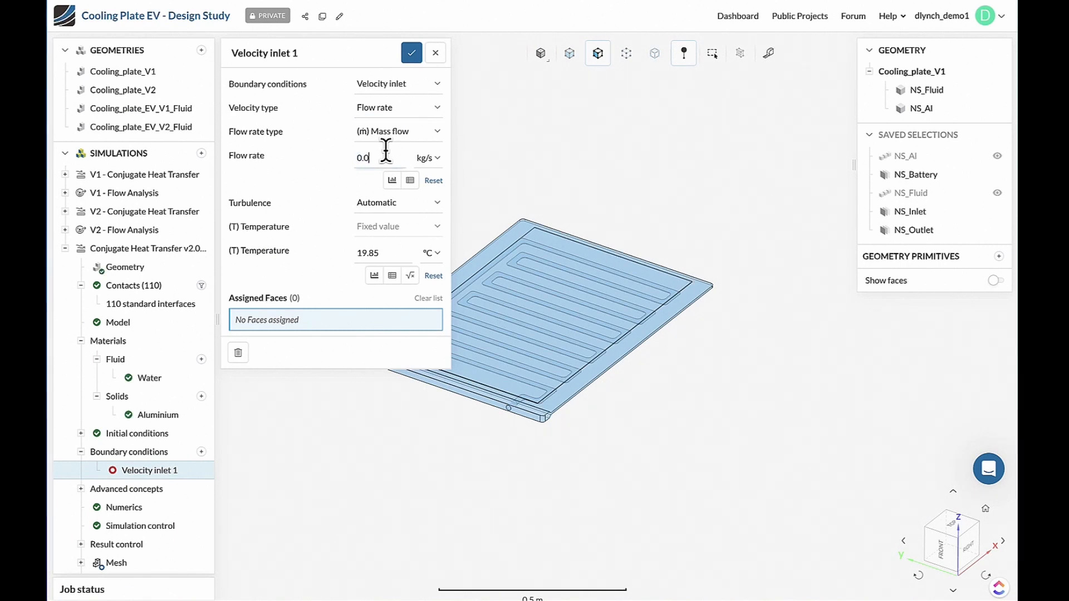
- Assign the velocity inlet to the NS_Inlet face and set its temperature to 18 °C
{"action": "left_click", "coordinate": [509, 413]}
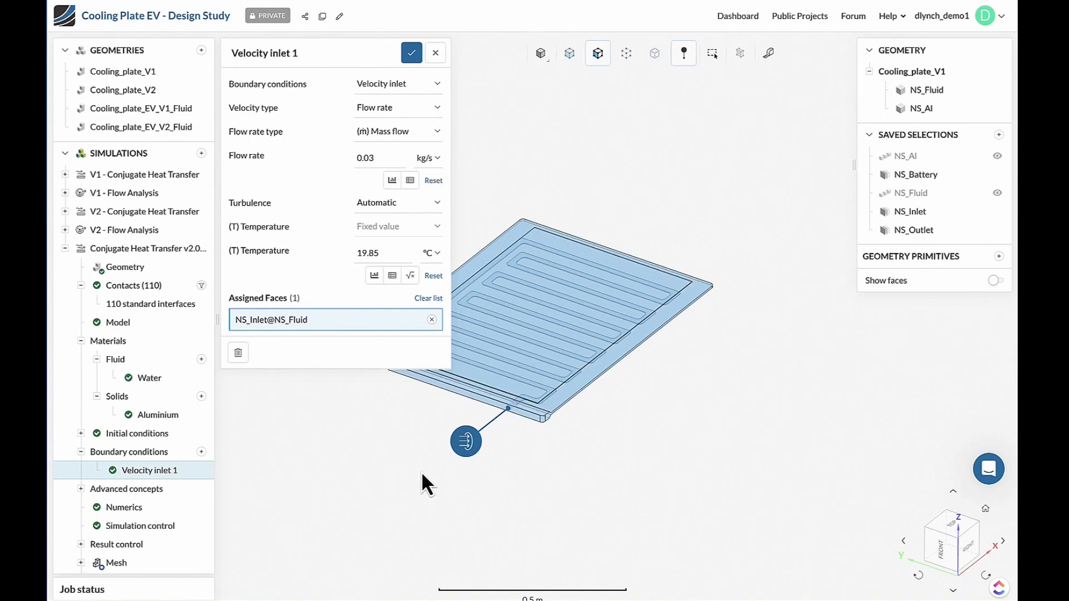
{"action": "left_click", "coordinate": [382, 254]}
{"action": "type", "text": "18"}
{"action": "left_click", "coordinate": [411, 52]}
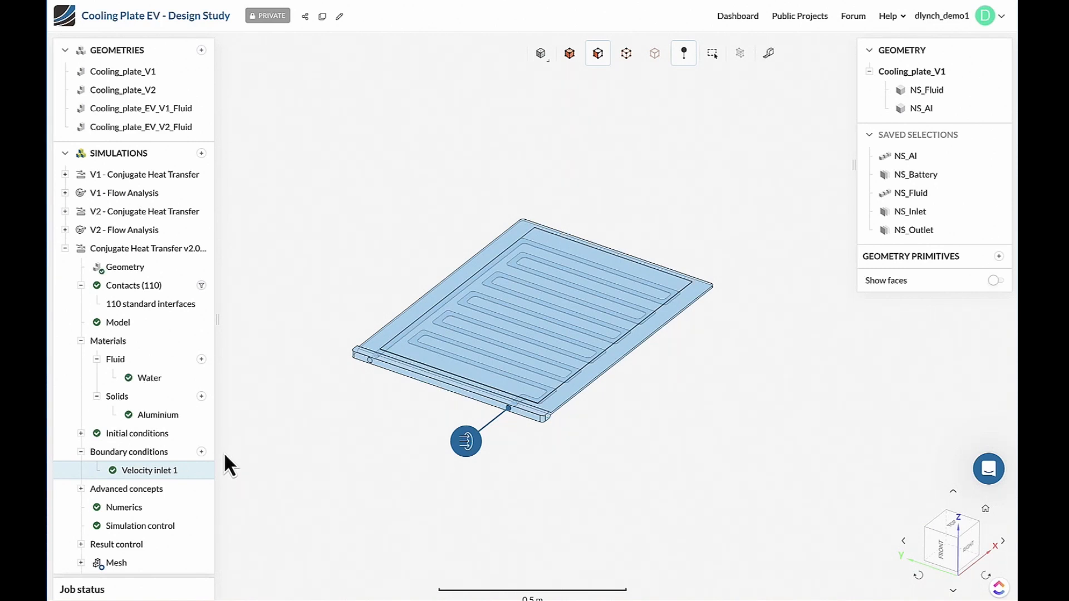
- Add a pressure outlet boundary condition on the NS_Outlet face of the fluid volume
{"action": "left_click", "coordinate": [201, 452]}
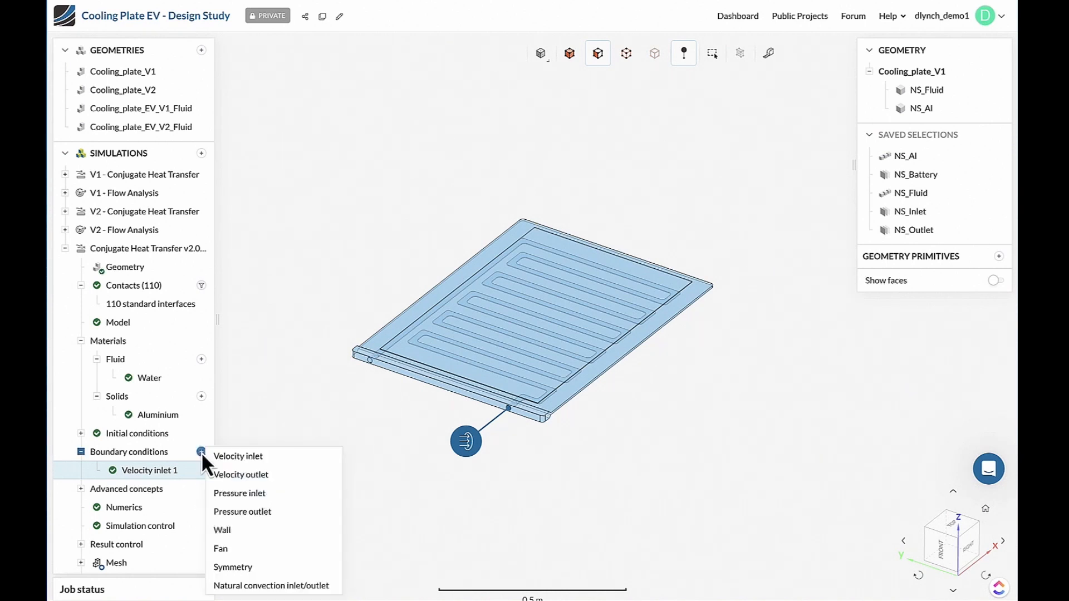
{"action": "left_click", "coordinate": [261, 512]}
{"action": "left_click", "coordinate": [368, 362]}
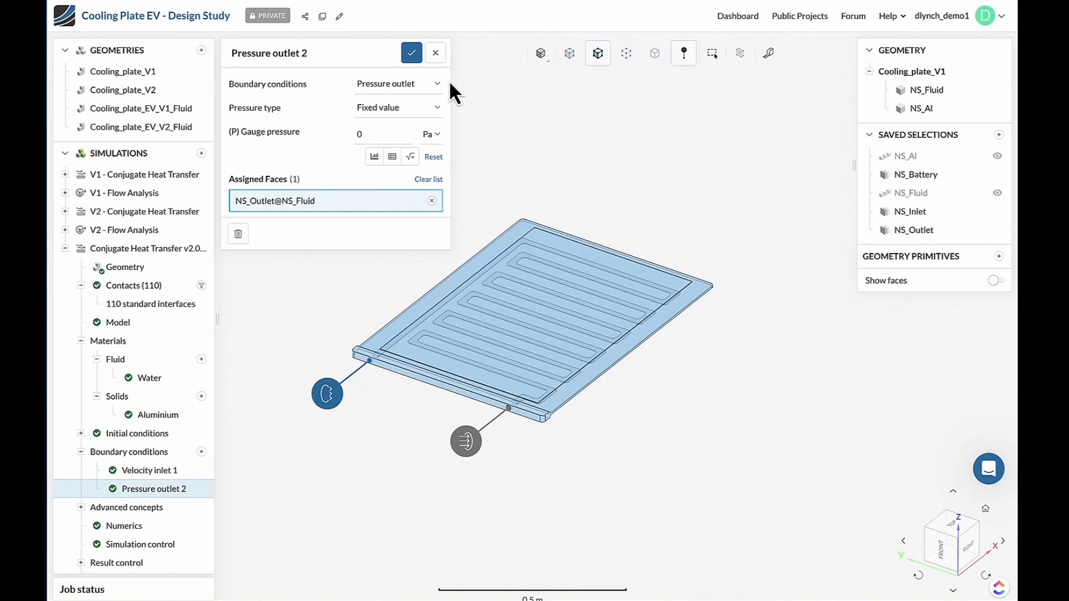
{"action": "left_click", "coordinate": [416, 52]}
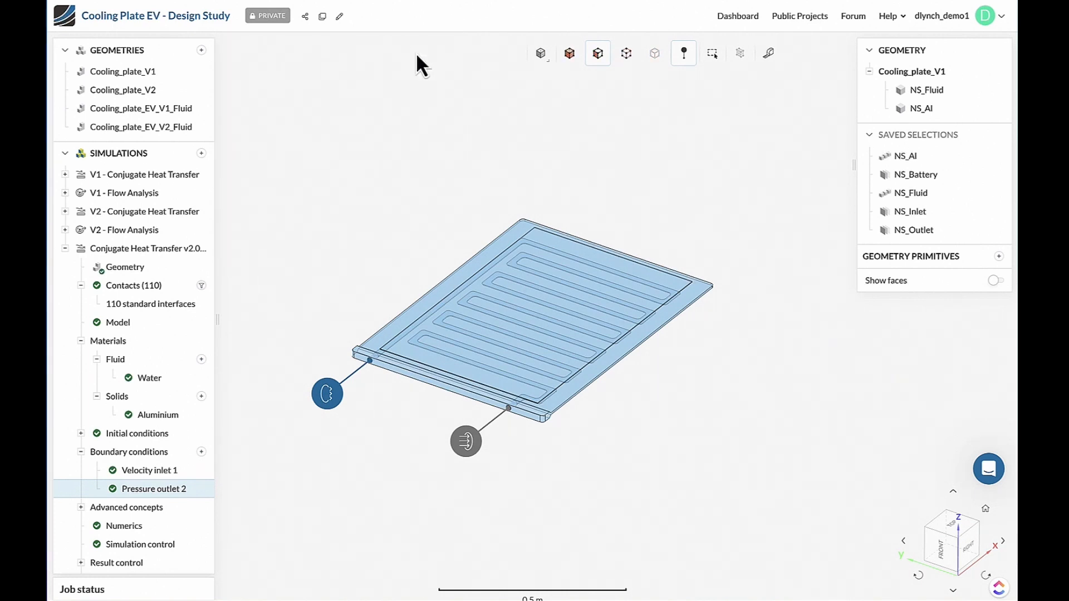
- Add a wall boundary condition on the plate's large NS_Battery face
{"action": "left_click", "coordinate": [201, 452]}
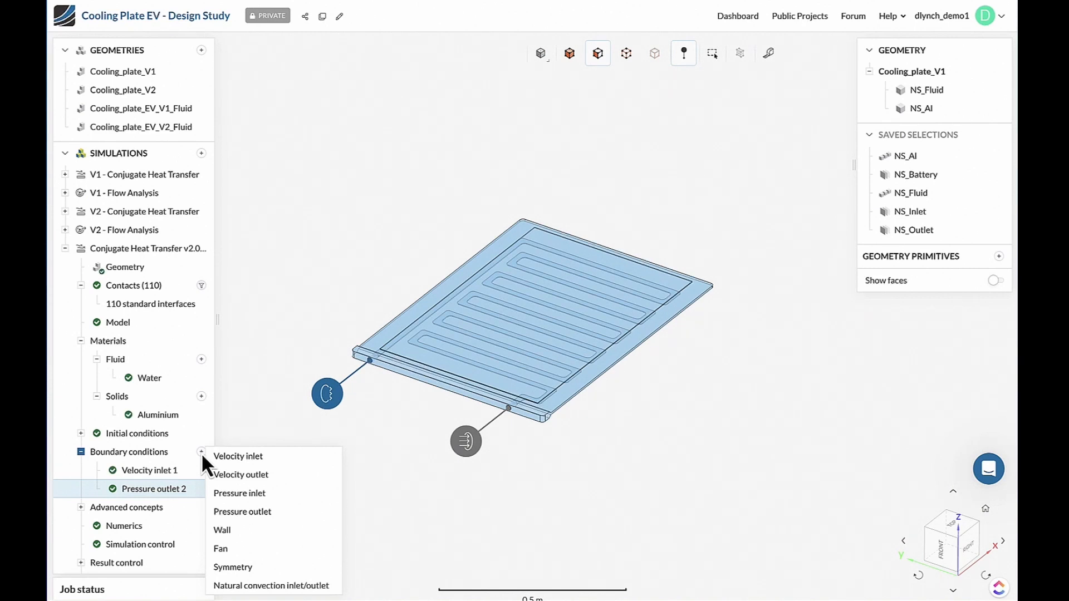
{"action": "left_click", "coordinate": [240, 529]}
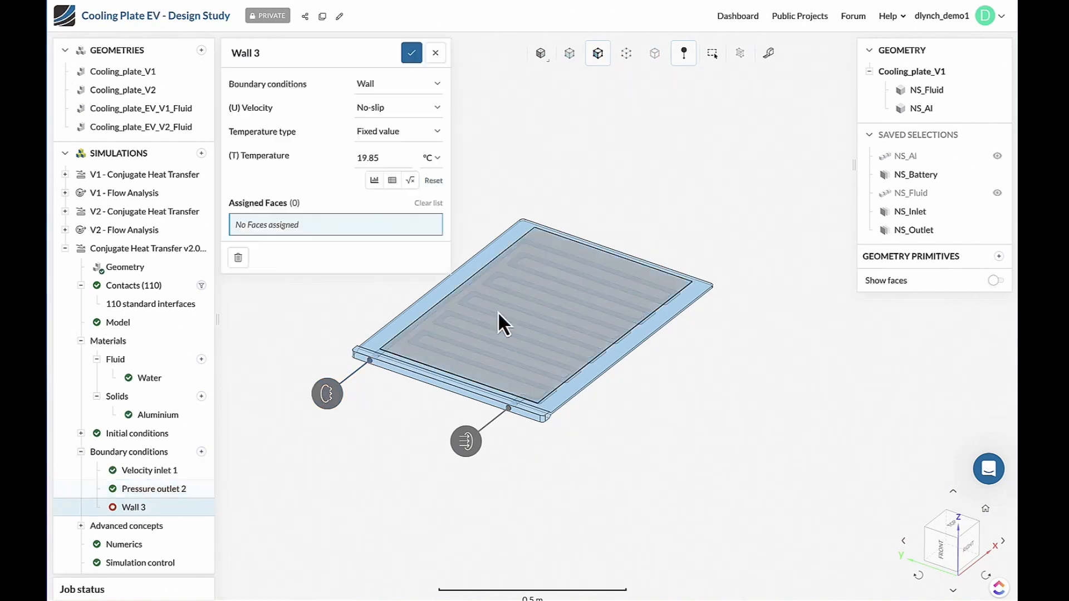
{"action": "left_click", "coordinate": [498, 312]}
- Set the battery wall's temperature type to external wall heat flux with a fixed power of 2000 W
{"action": "left_click", "coordinate": [396, 132]}
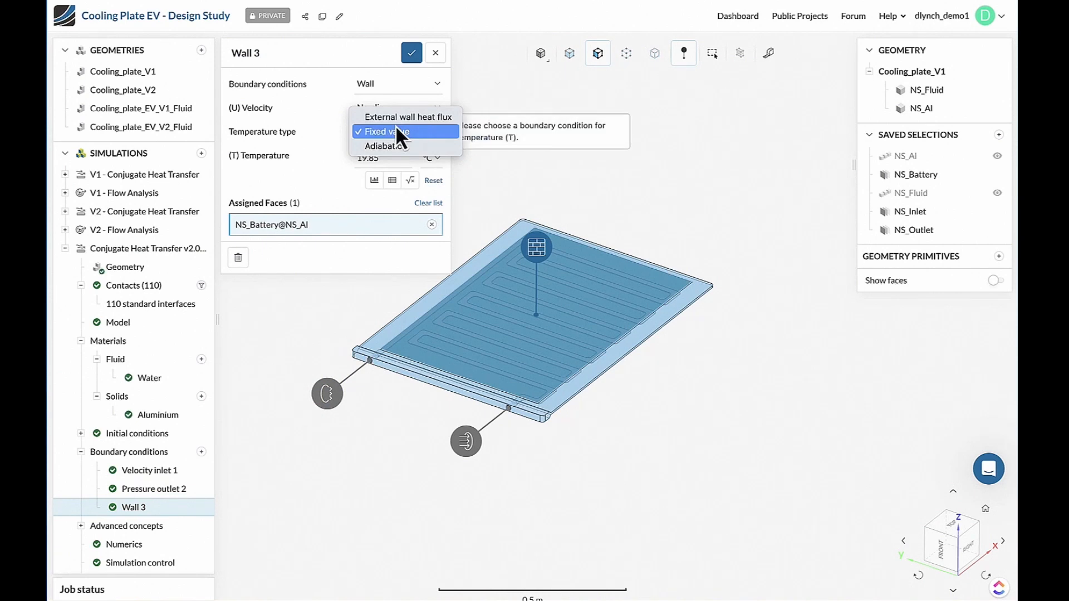
{"action": "left_click", "coordinate": [399, 117]}
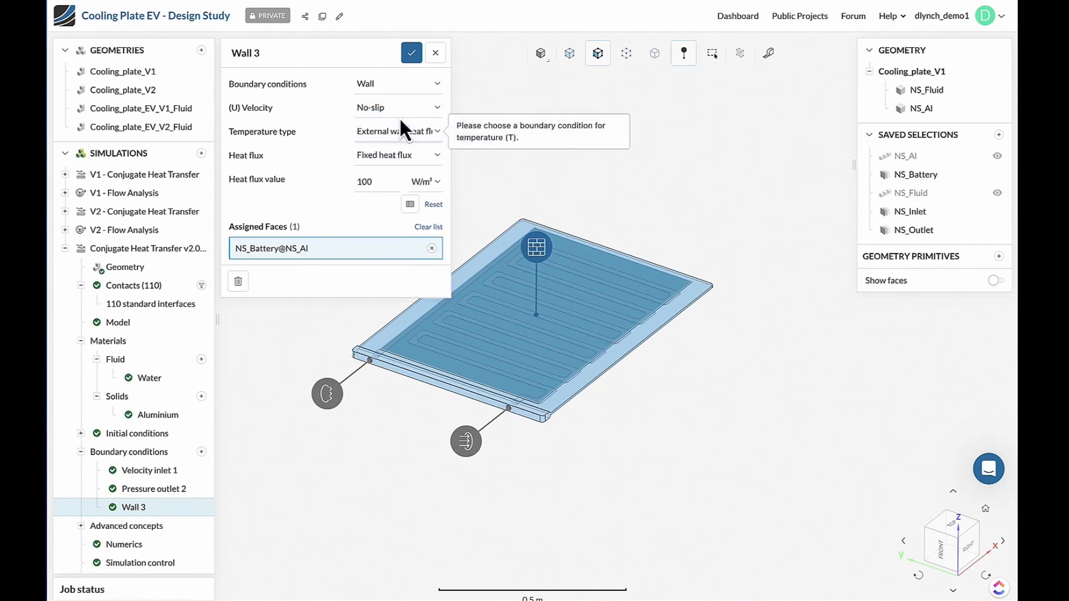
{"action": "left_click", "coordinate": [385, 153]}
{"action": "left_click", "coordinate": [389, 158]}
{"action": "left_click", "coordinate": [379, 158]}
{"action": "left_click", "coordinate": [386, 170]}
{"action": "double_click", "coordinate": [382, 180]}
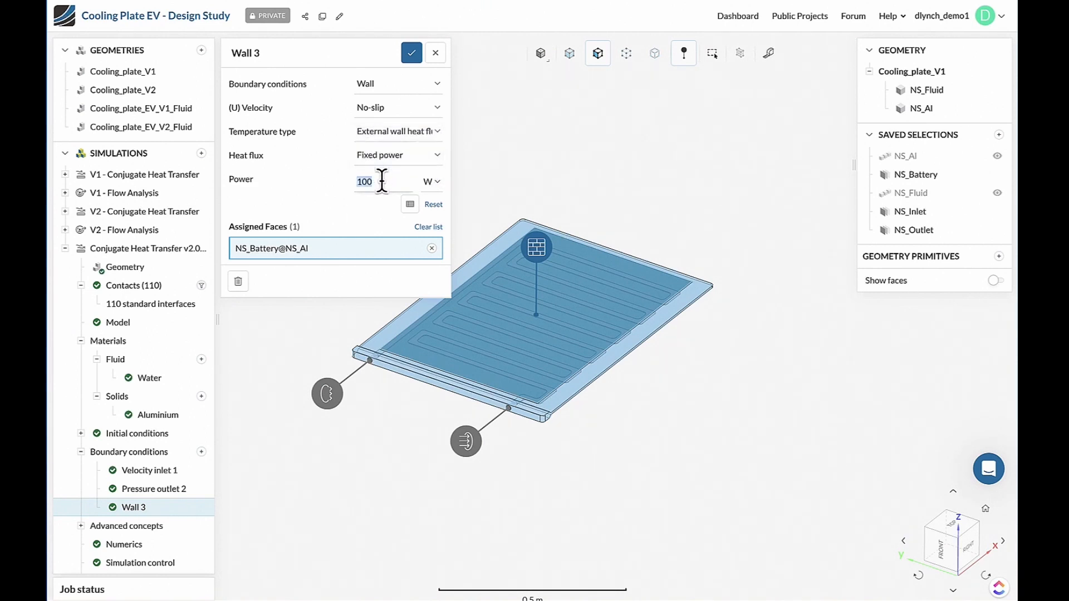
{"action": "type", "text": "2000"}
{"action": "left_click", "coordinate": [411, 53]}
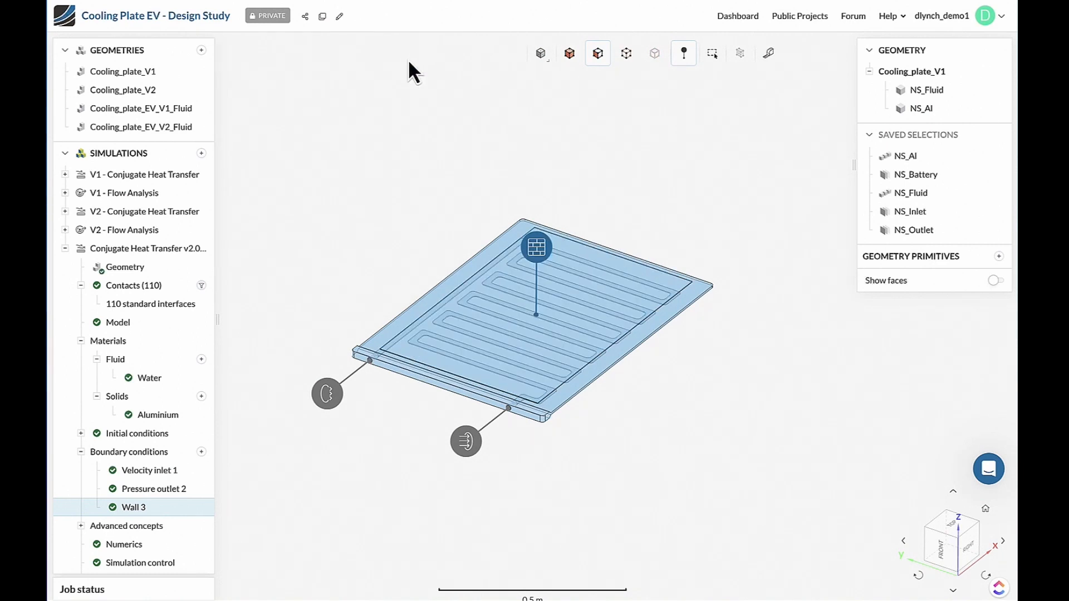
- Cancel the run from the setup warnings and define the Z component of gravity in the Model settings
{"action": "scroll", "coordinate": [169, 462], "scroll_direction": "down", "scroll_amount": 1}
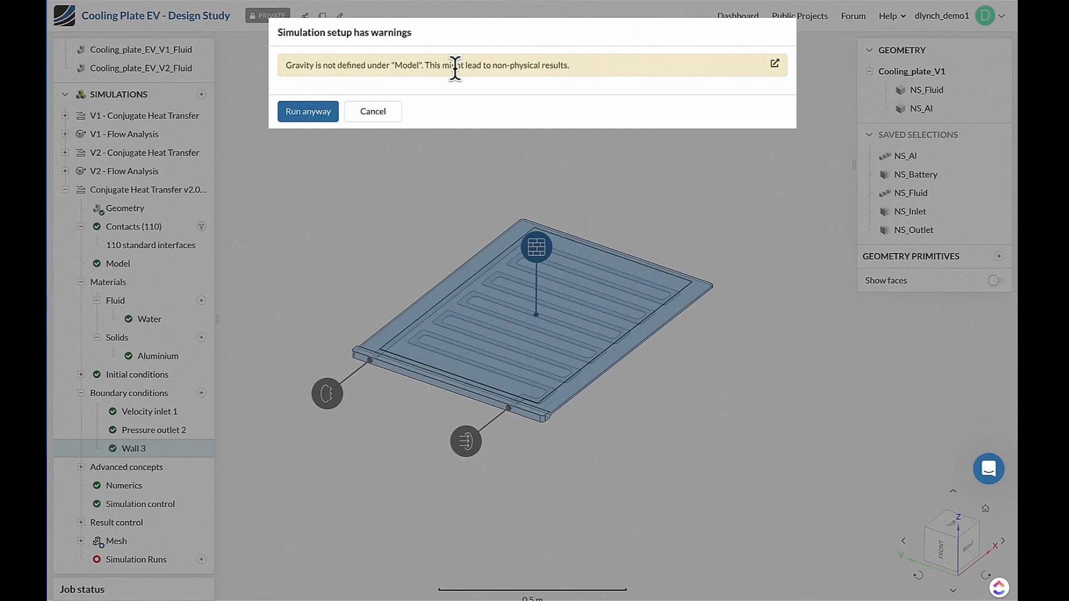
{"action": "left_click", "coordinate": [388, 116]}
{"action": "left_click", "coordinate": [139, 266]}
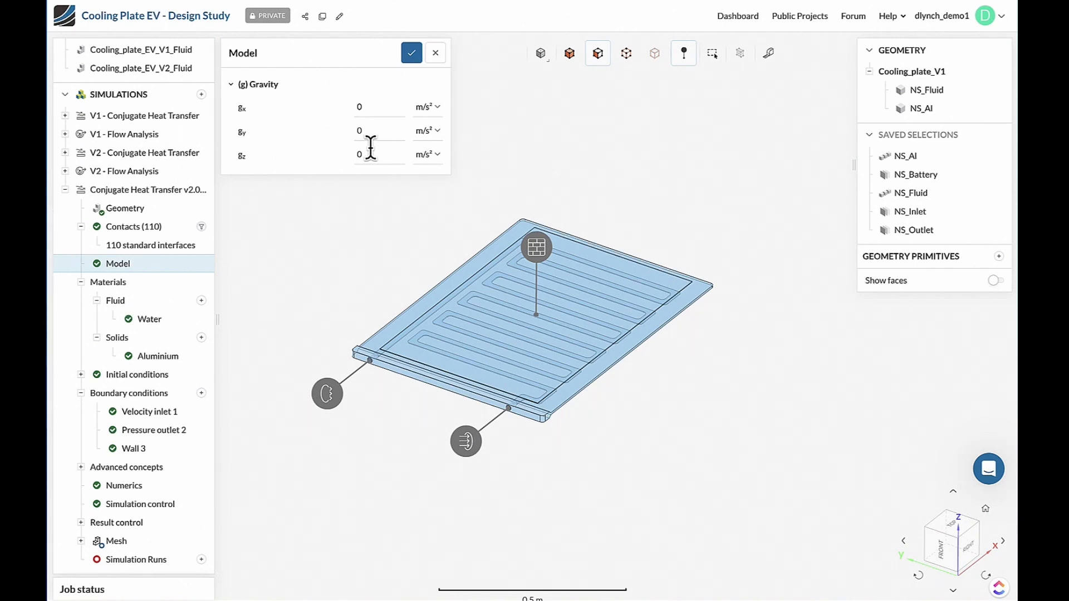
{"action": "double_click", "coordinate": [371, 147]}
{"action": "left_click", "coordinate": [407, 60]}
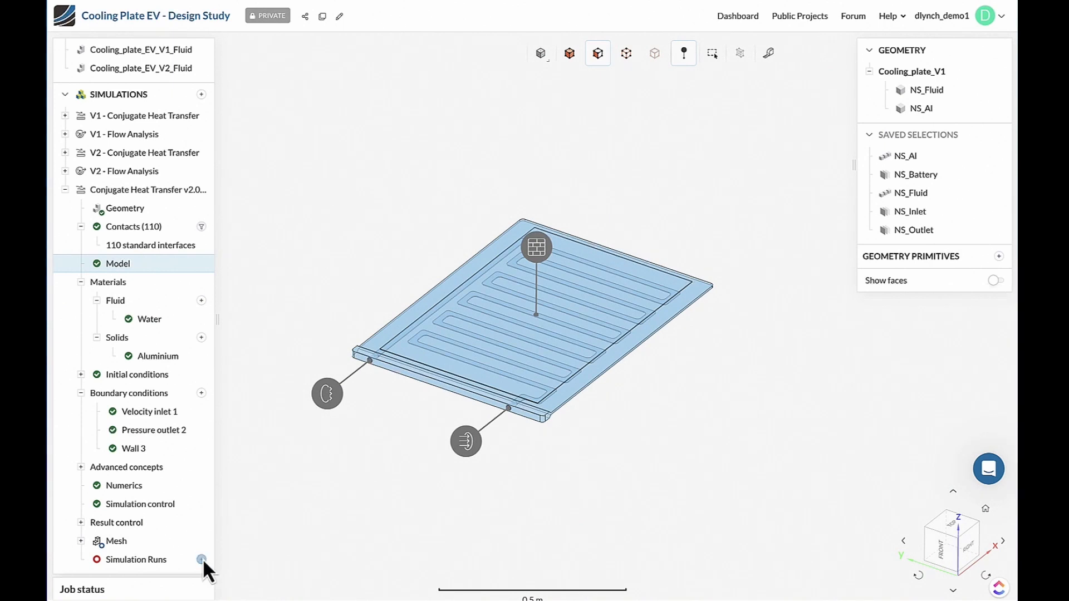
- Create a new simulation run named Run 1 and start it
{"action": "left_click", "coordinate": [202, 559]}
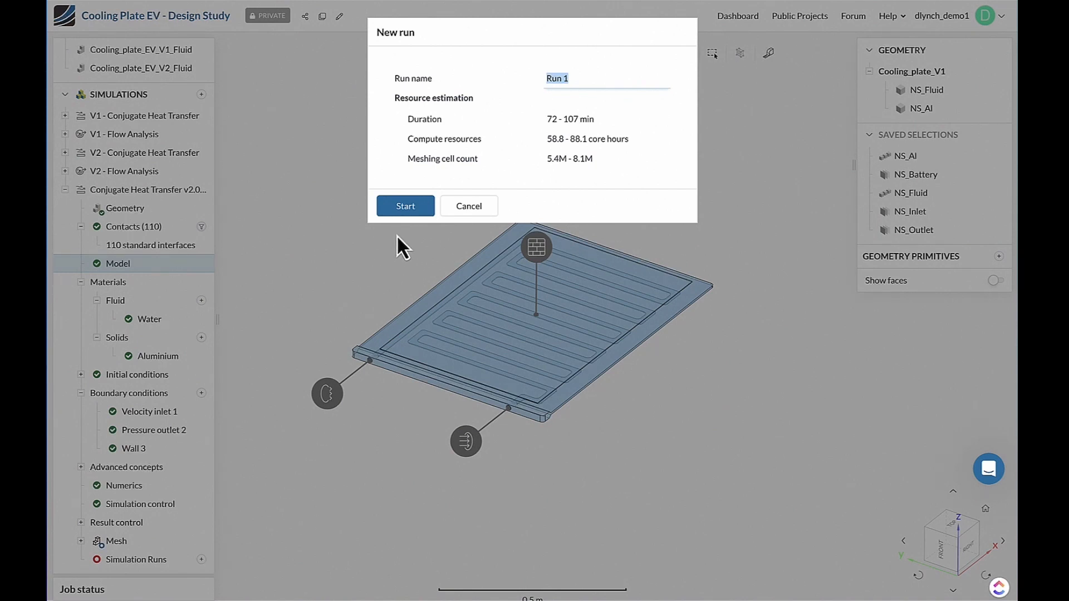
{"action": "left_click", "coordinate": [406, 209]}
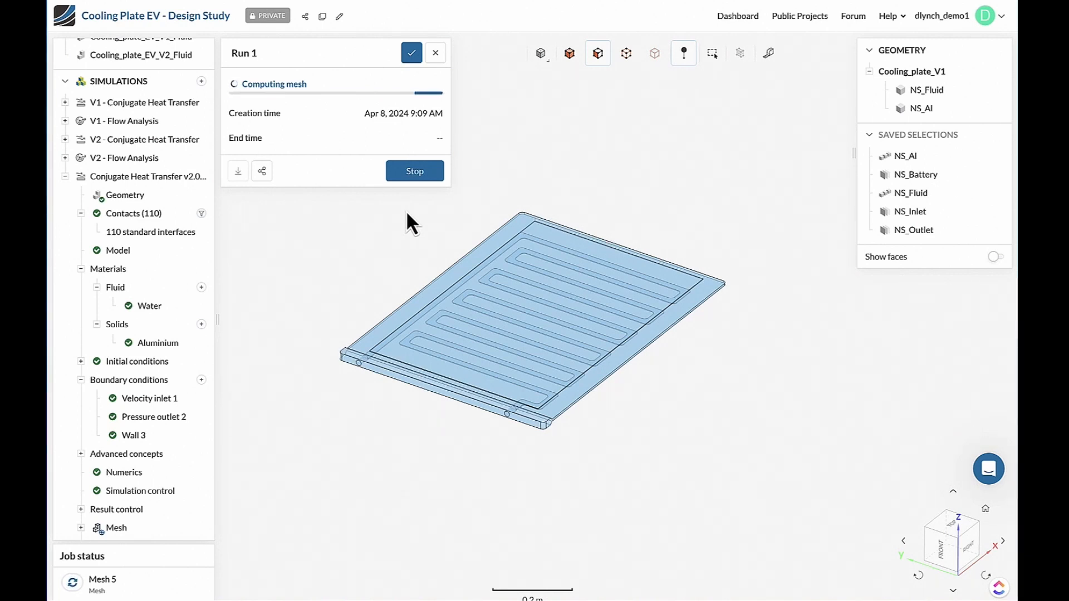
- Open the settings of the Velocity inlet 1 boundary condition
{"action": "left_click", "coordinate": [125, 399]}
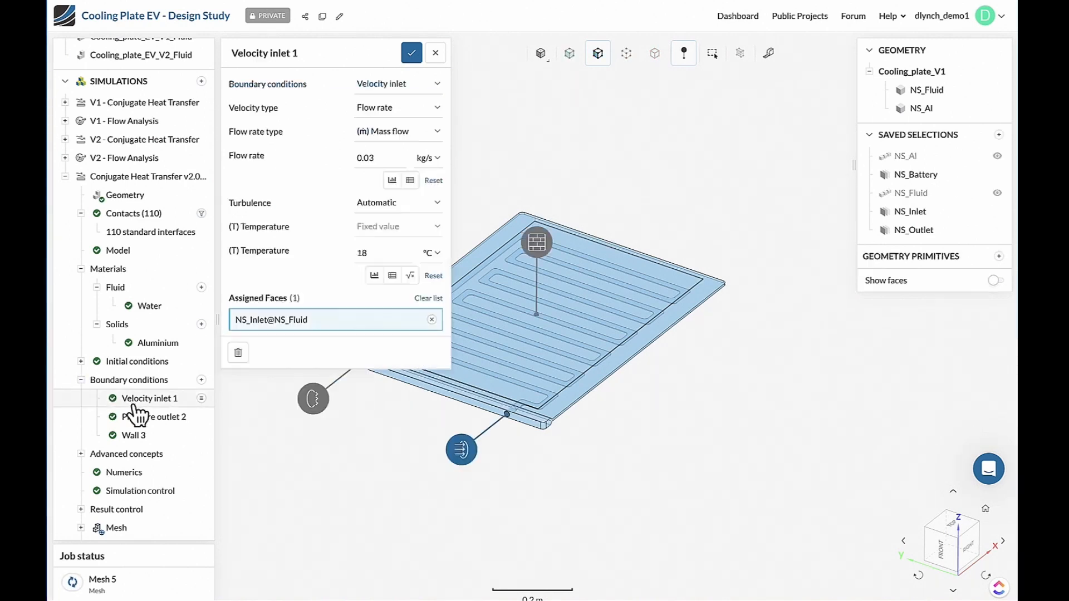